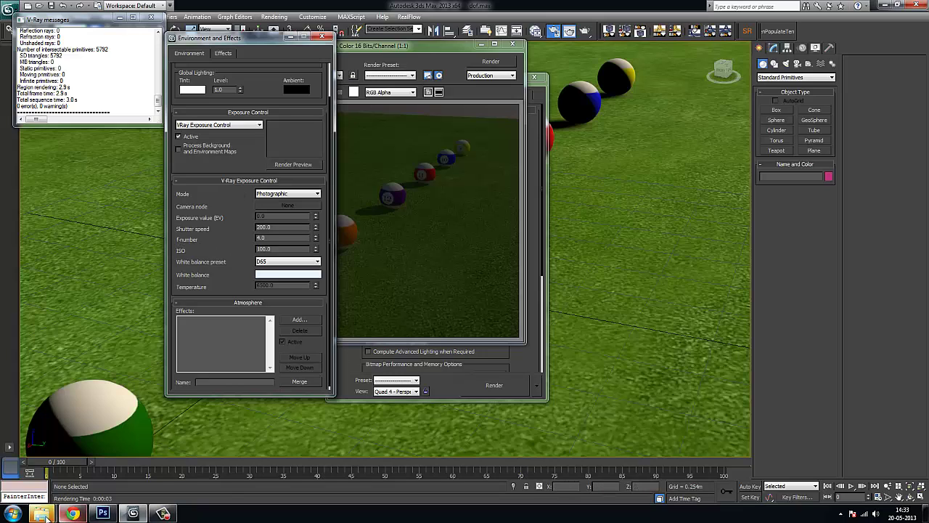
Open the f-number-aperture image from the understanding exposure control folder and view it in a maximized window.
mouse_move(41, 513)
left_click(70, 436)
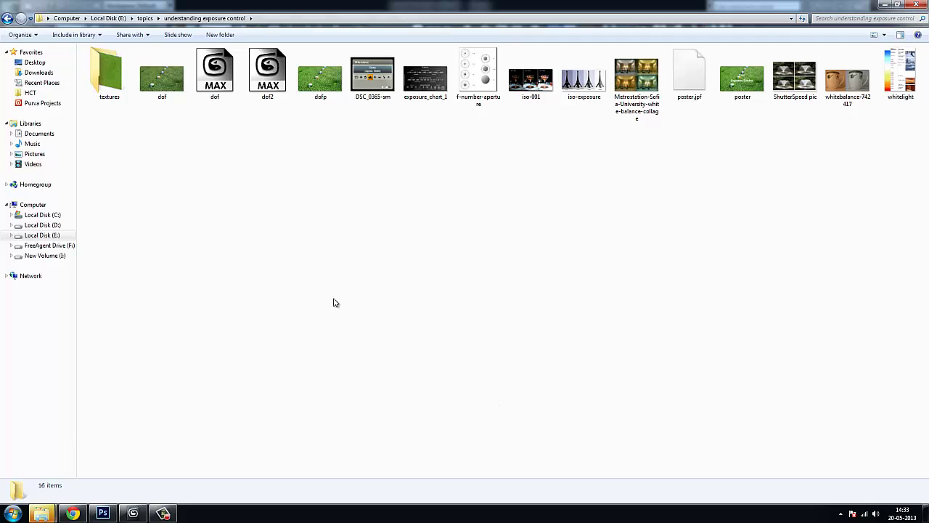
left_click(490, 93)
double_click(490, 93)
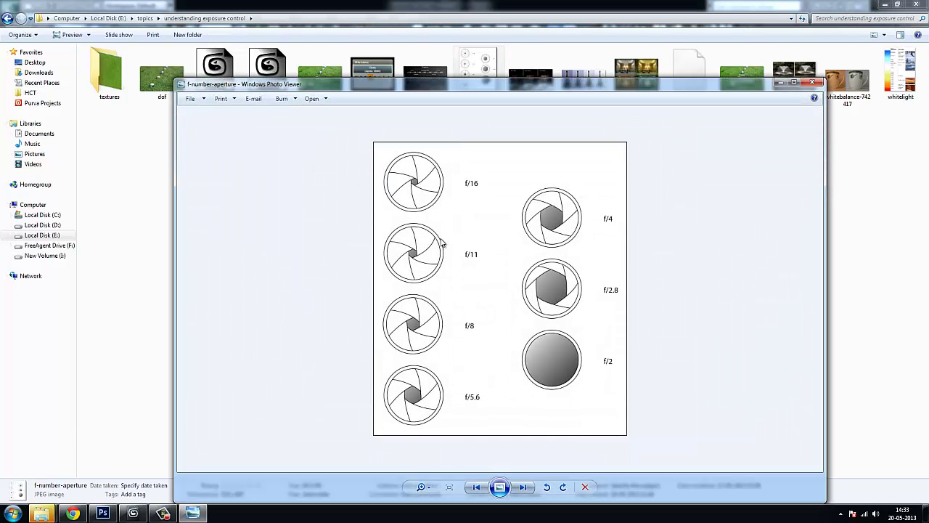
left_click(795, 84)
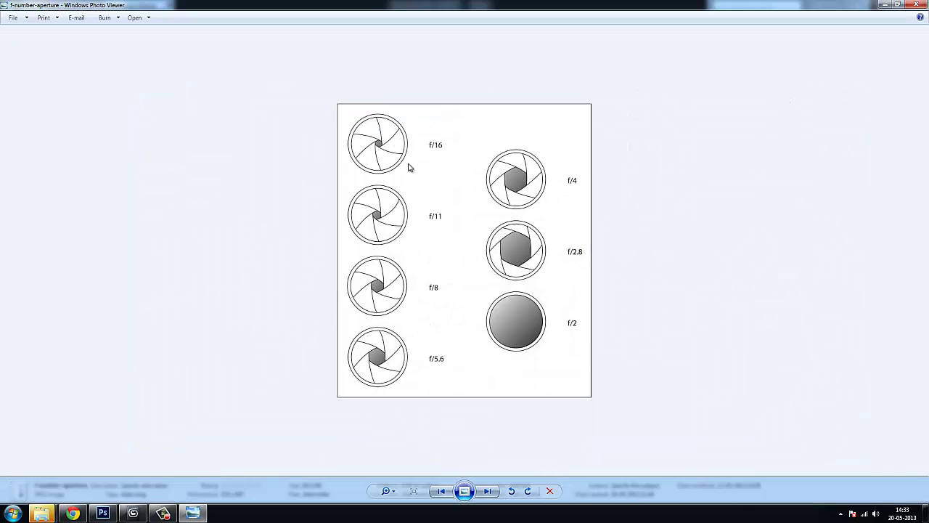
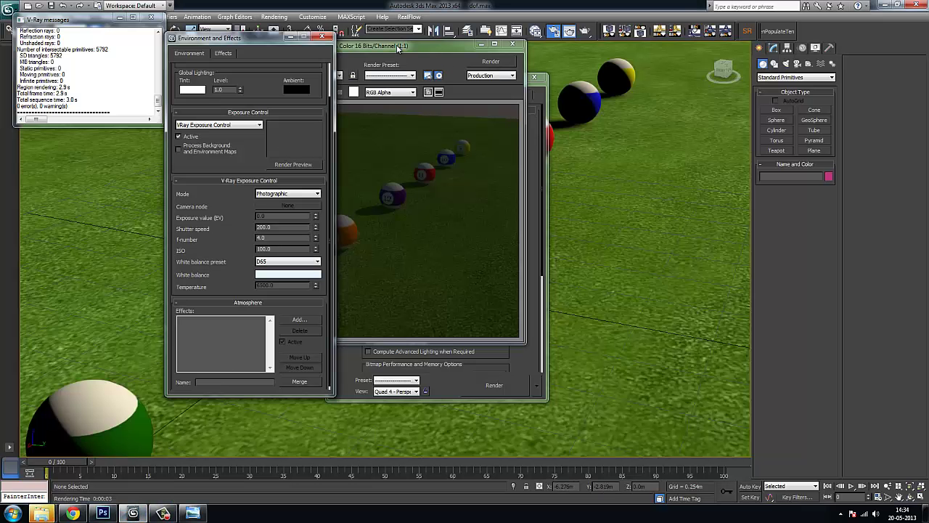
Move the rendered frame clear of the exposure settings, set the V-Ray f-number to 22, and render the perspective view.
left_click_drag(397, 46, 555, 54)
double_click(270, 237)
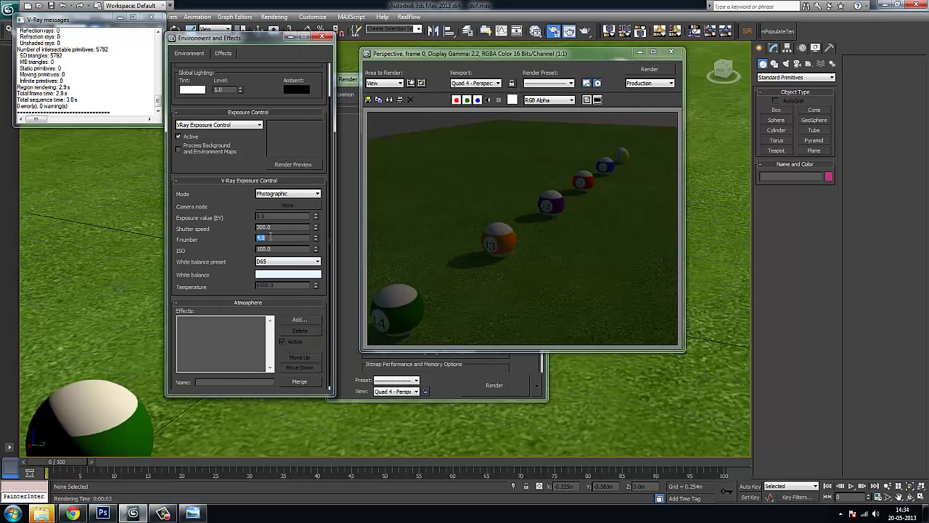
type("22")
key("Return")
left_click(650, 69)
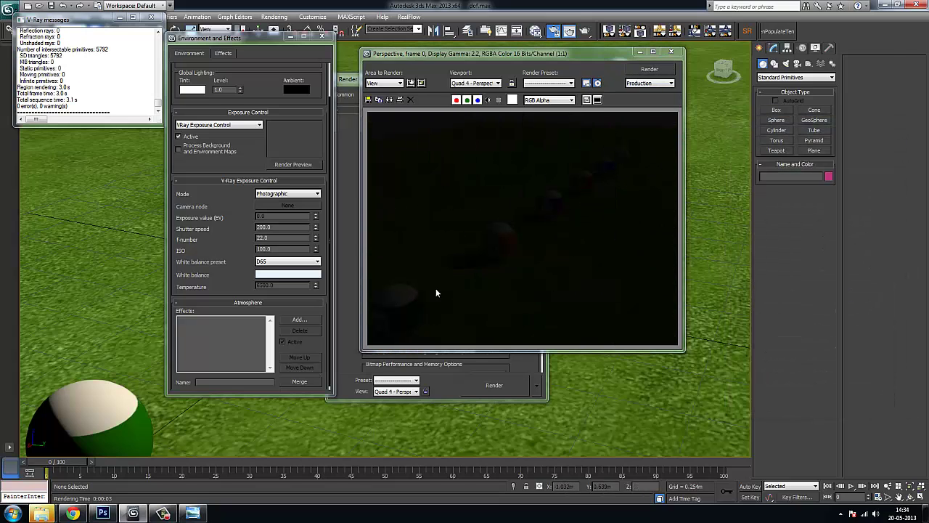
Set the V-Ray exposure f-number to 2 and render the perspective view again.
double_click(273, 237)
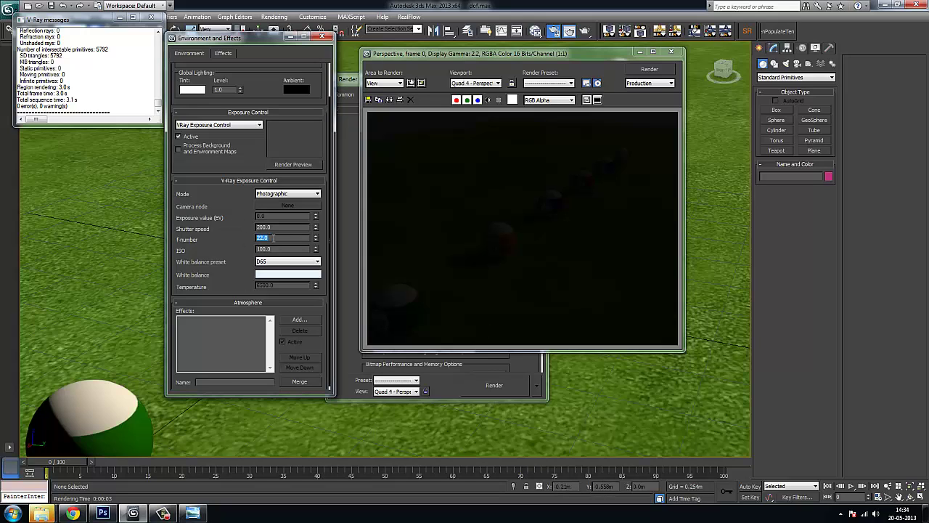
type("2")
key("Return")
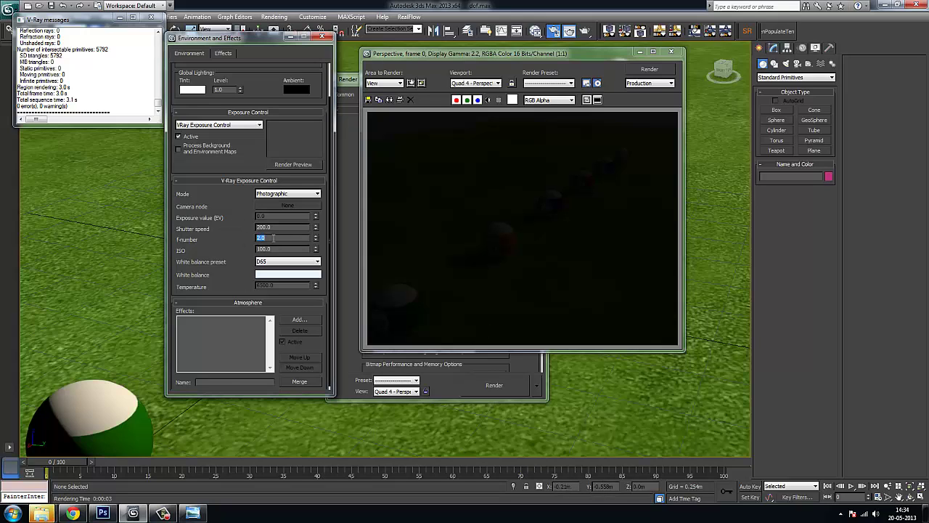
left_click(650, 71)
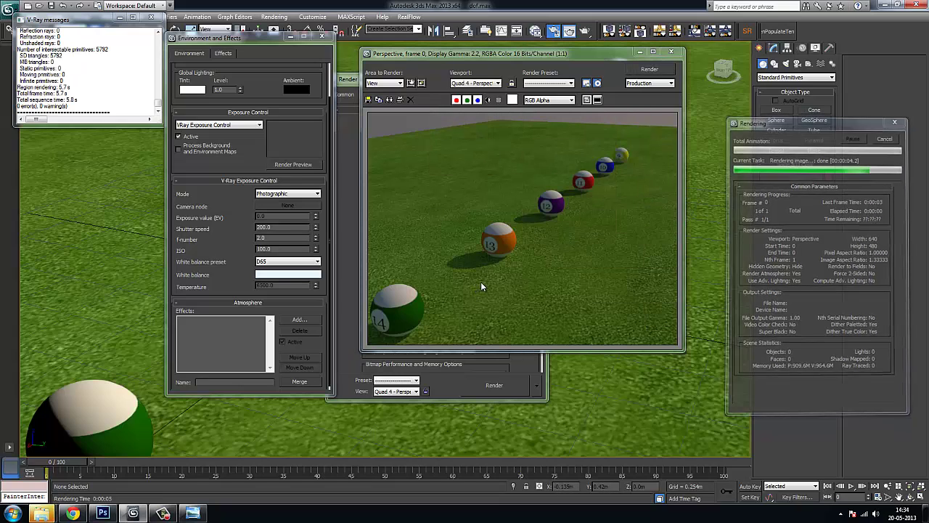
Set the V-Ray exposure shutter speed to 20, start a test render, and cancel it partway.
double_click(272, 240)
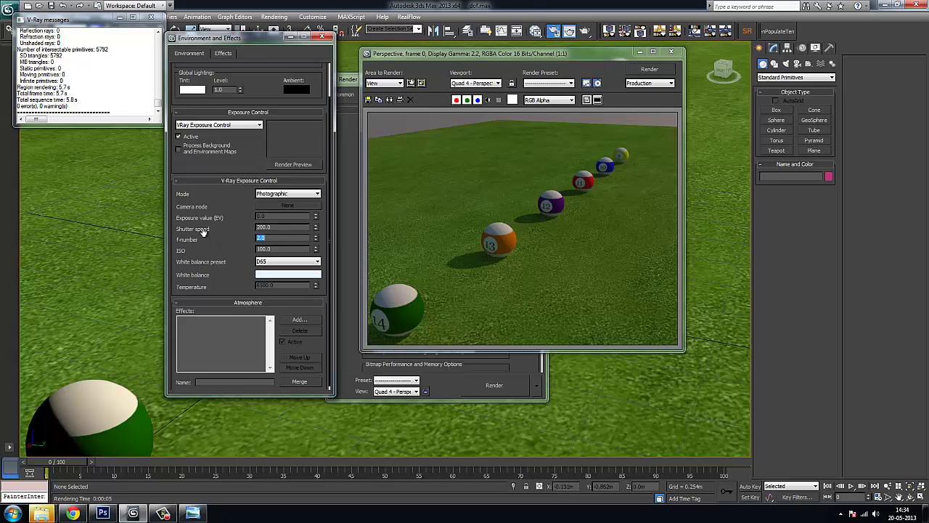
double_click(275, 227)
double_click(271, 238)
double_click(273, 229)
type("20")
key("Return")
left_click(649, 69)
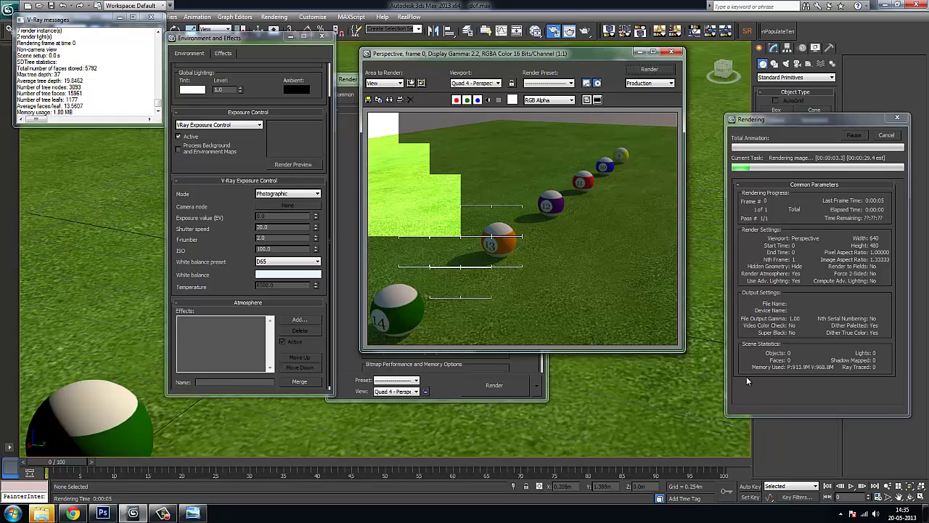
left_click(887, 135)
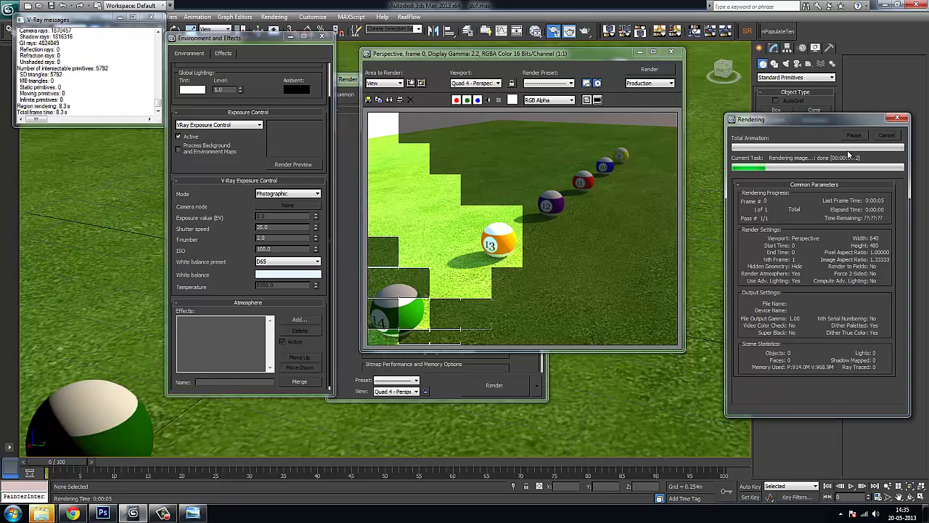
Set the V-Ray exposure shutter speed to 200 and render the perspective view.
left_click_drag(259, 237, 265, 236)
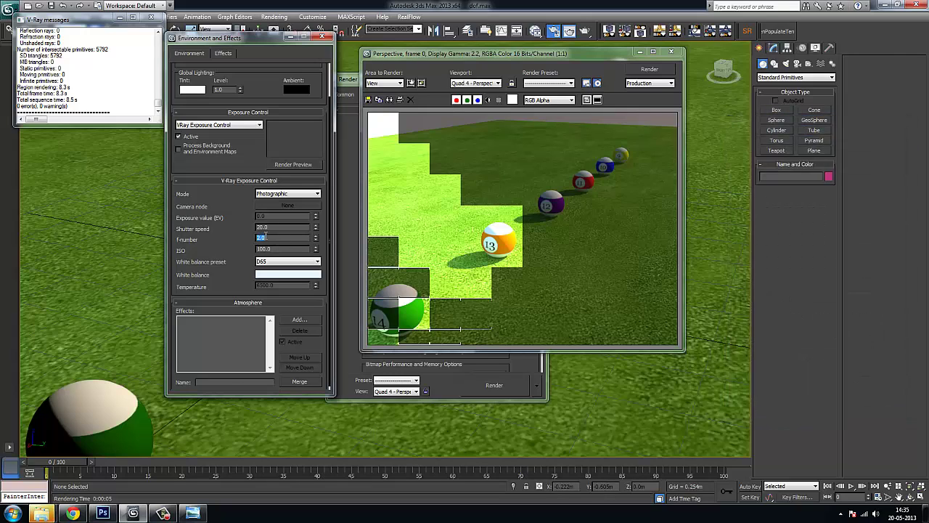
double_click(272, 228)
type("200")
key("Return")
left_click(649, 69)
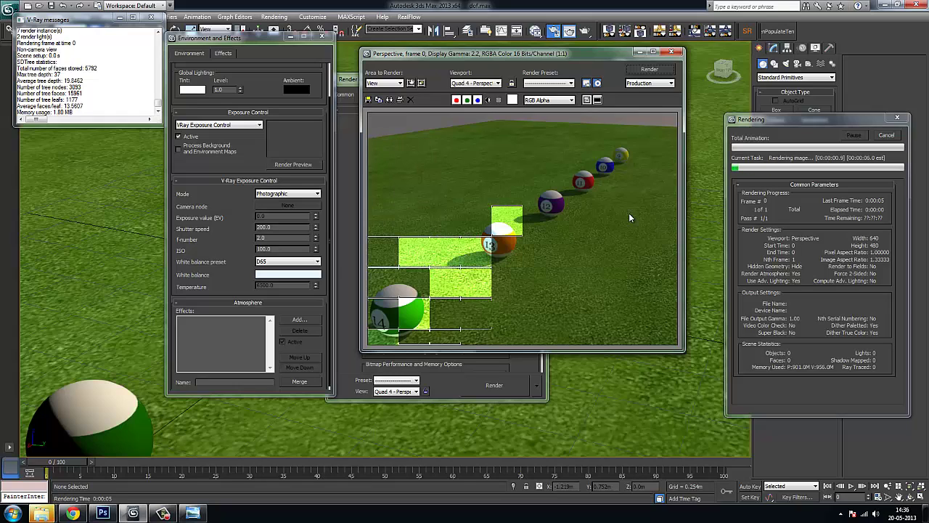
Set the V-Ray exposure shutter speed to 150 and render the perspective view.
left_click(277, 228)
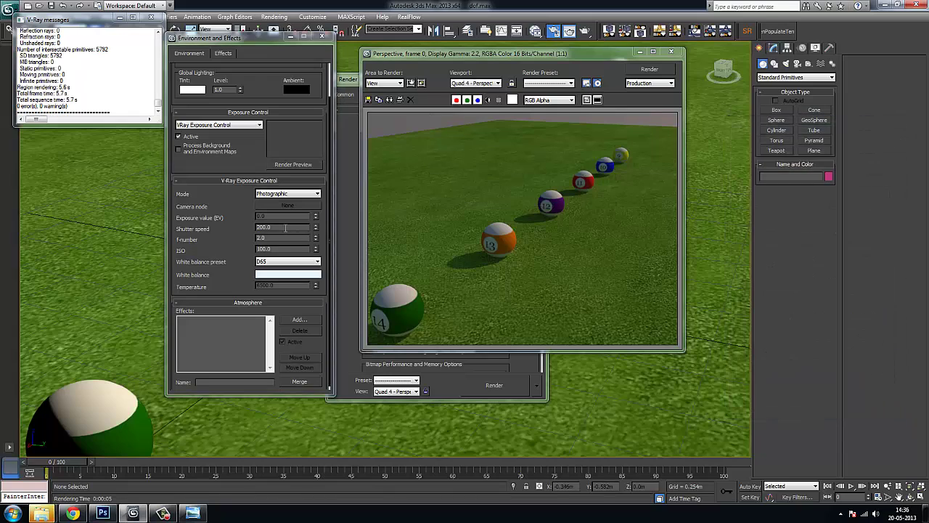
double_click(281, 228)
type("15")
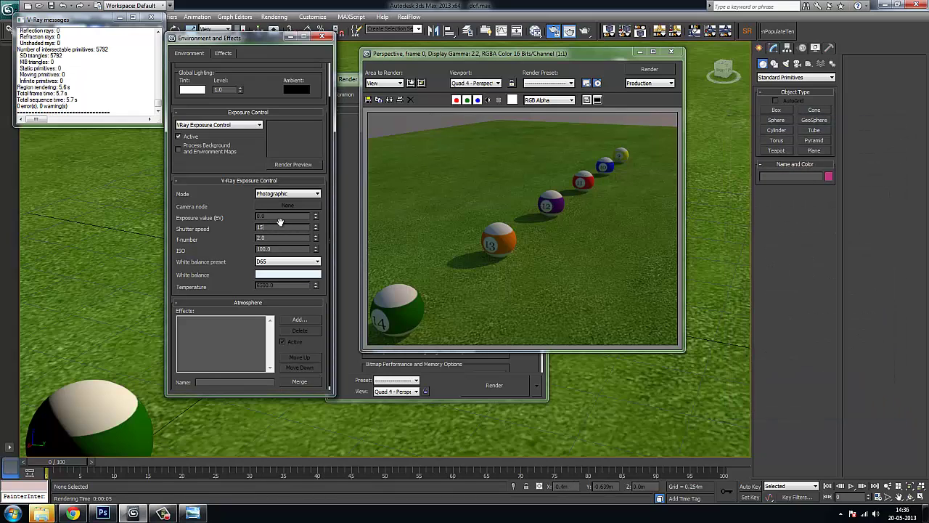
type("0")
key("Return")
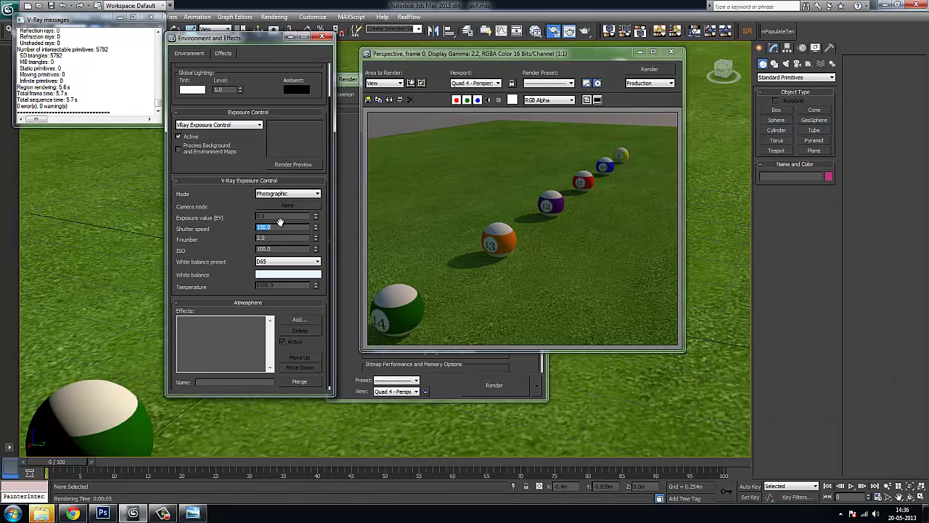
left_click(663, 69)
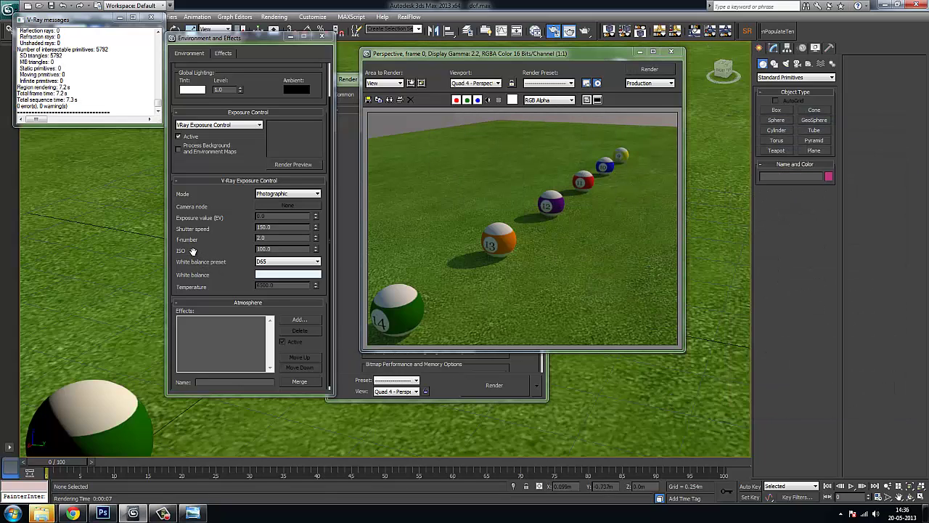
Open the iso-exposure reference image from the understanding exposure control folder to compare brightness at different ISO values.
left_click(278, 249)
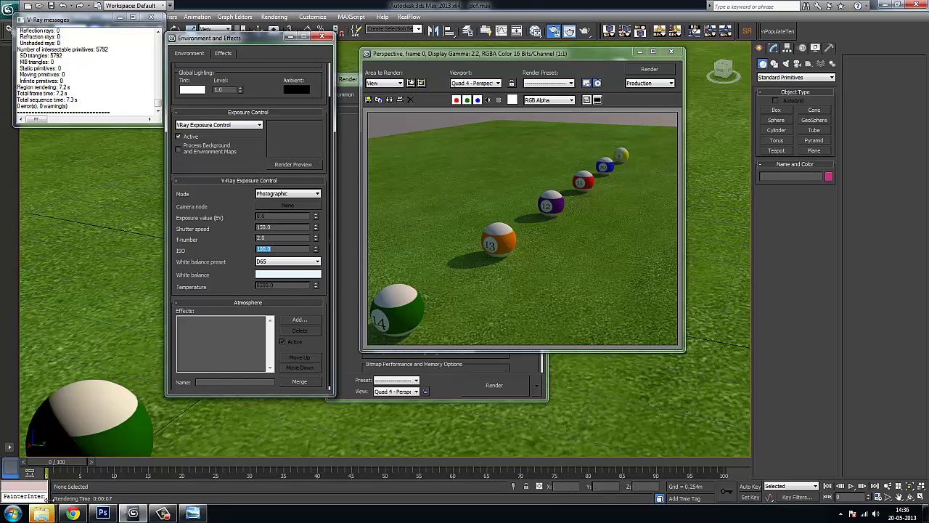
left_click(44, 515)
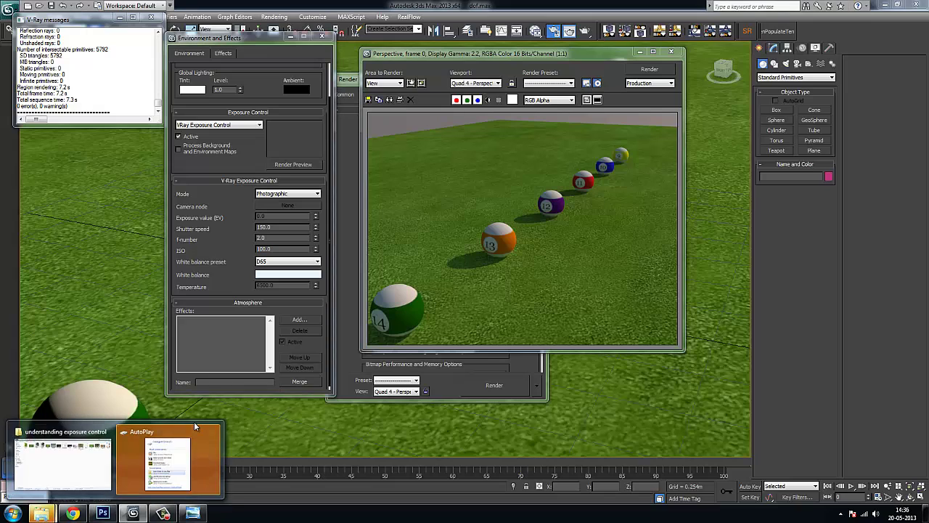
left_click(64, 435)
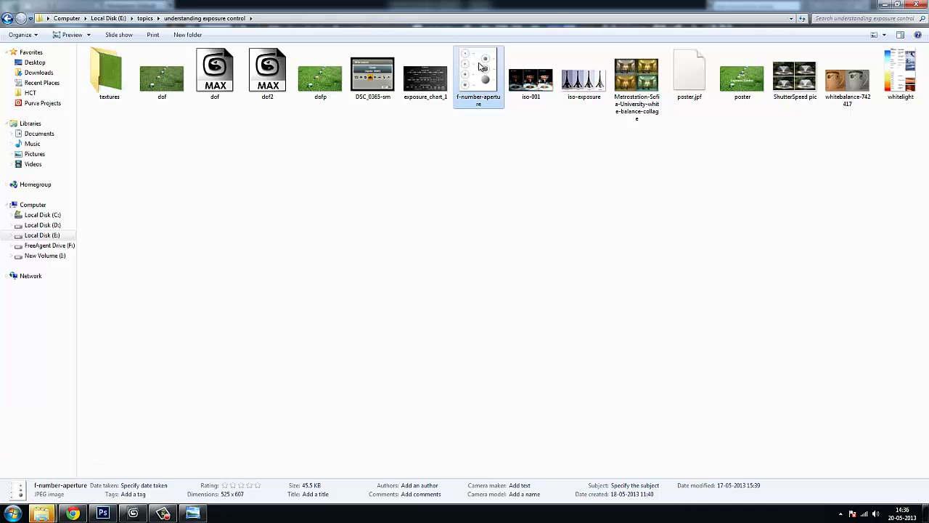
double_click(479, 65)
left_click(819, 88)
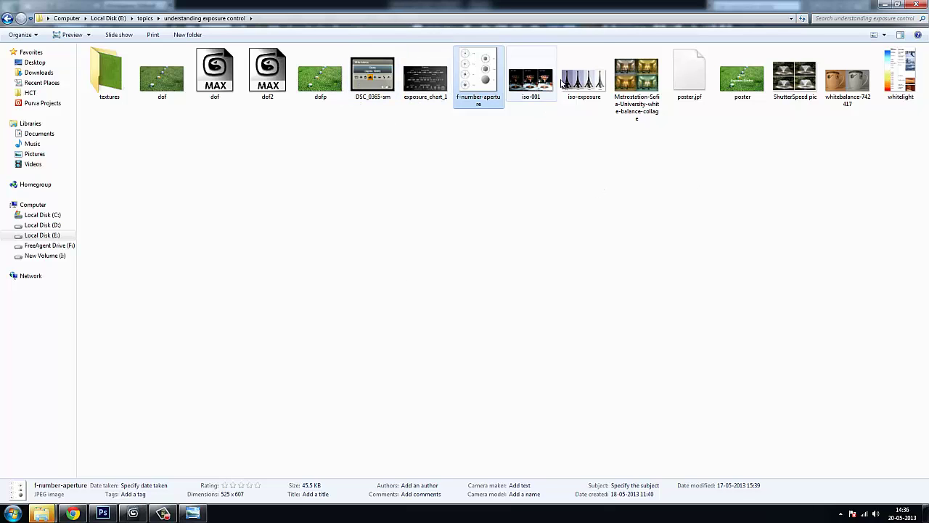
left_click(579, 76)
double_click(579, 76)
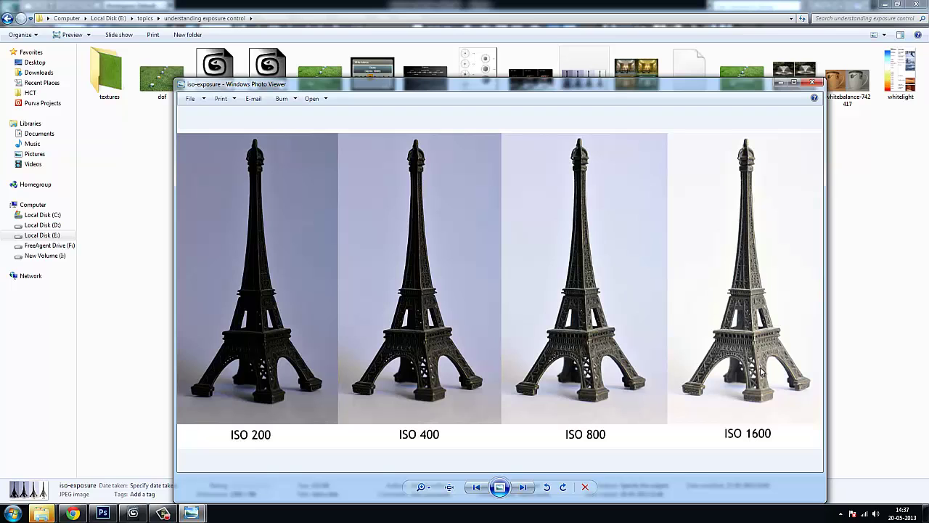
Switch back to 3ds Max, set the V-Ray exposure ISO to 400, start a render, and stop it before completion.
left_click(133, 513)
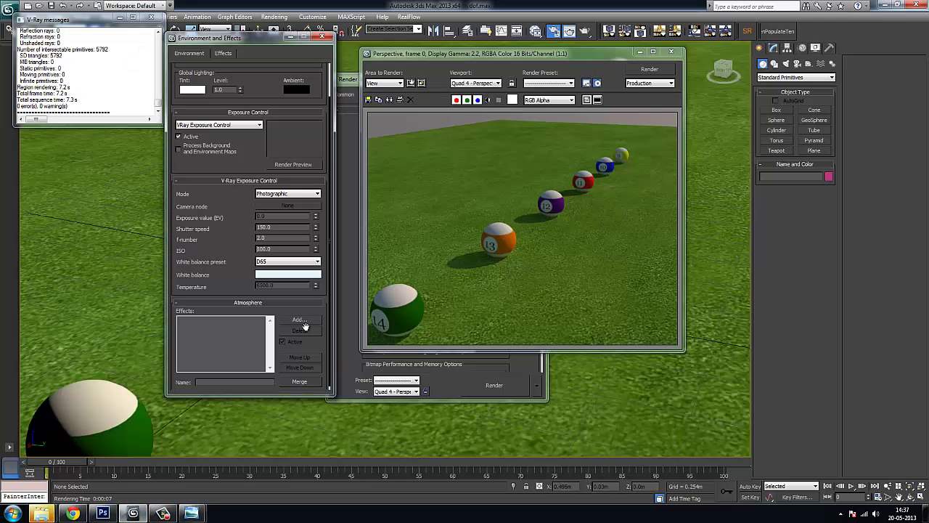
double_click(274, 250)
type("400")
key("Return")
left_click(650, 70)
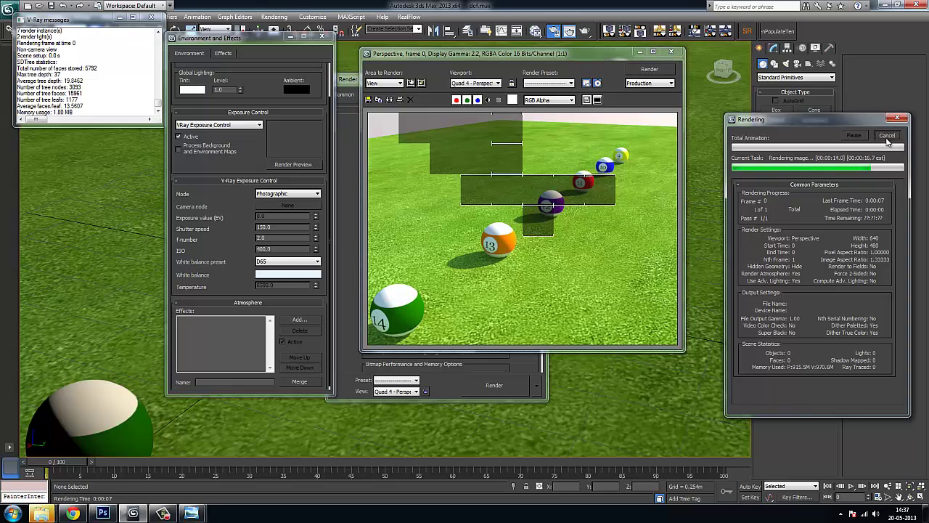
left_click(887, 137)
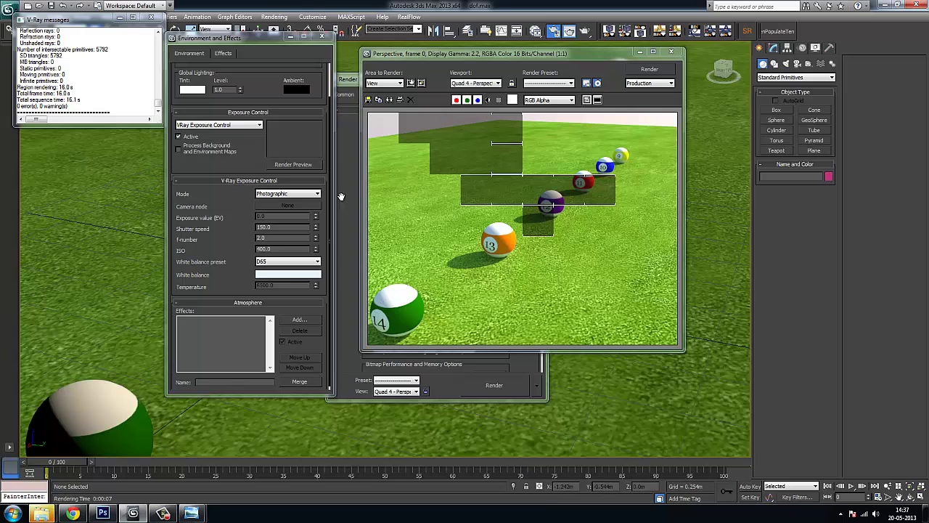
Switch to the camera demo page in Chrome and set the simulated camera's f-stop to 16.
left_click(66, 513)
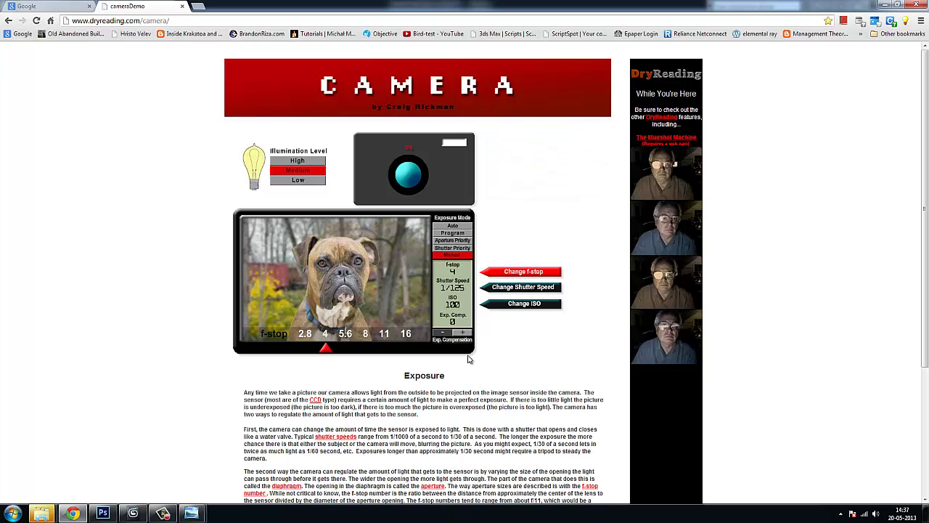
mouse_move(263, 343)
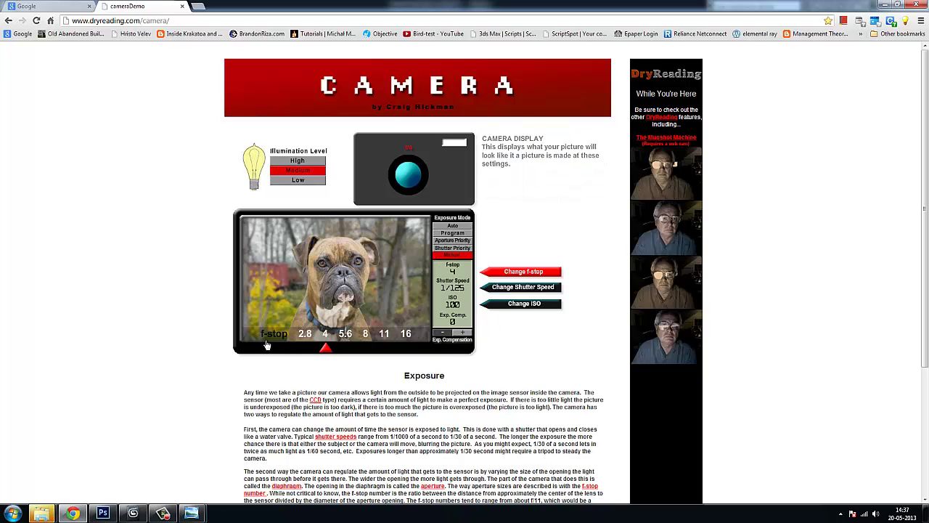
left_click_drag(323, 349, 410, 353)
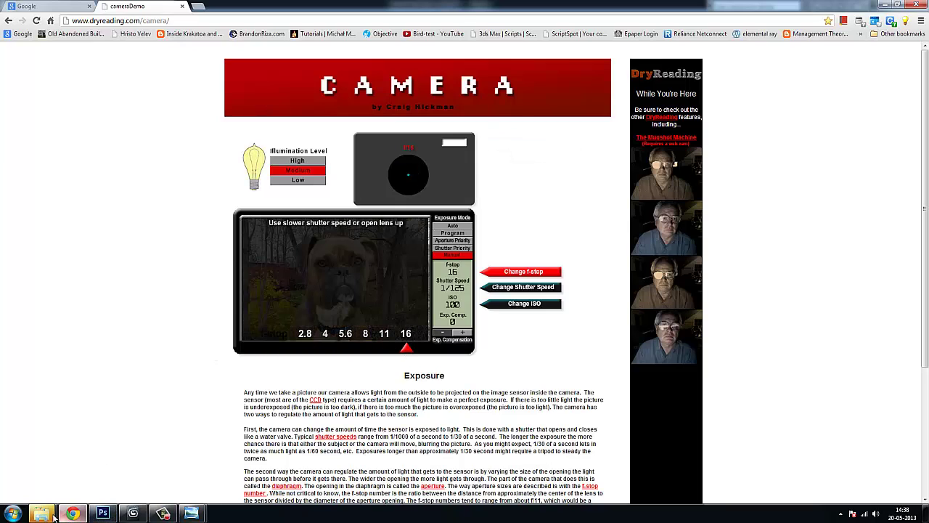
Reopen the f-number-aperture image to compare the aperture openings, and close it again.
mouse_move(41, 513)
left_click(87, 441)
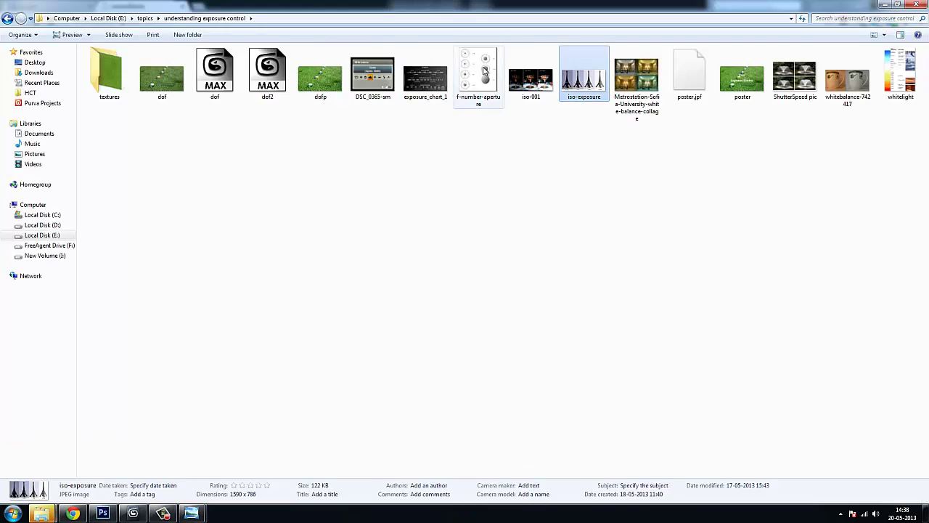
double_click(485, 71)
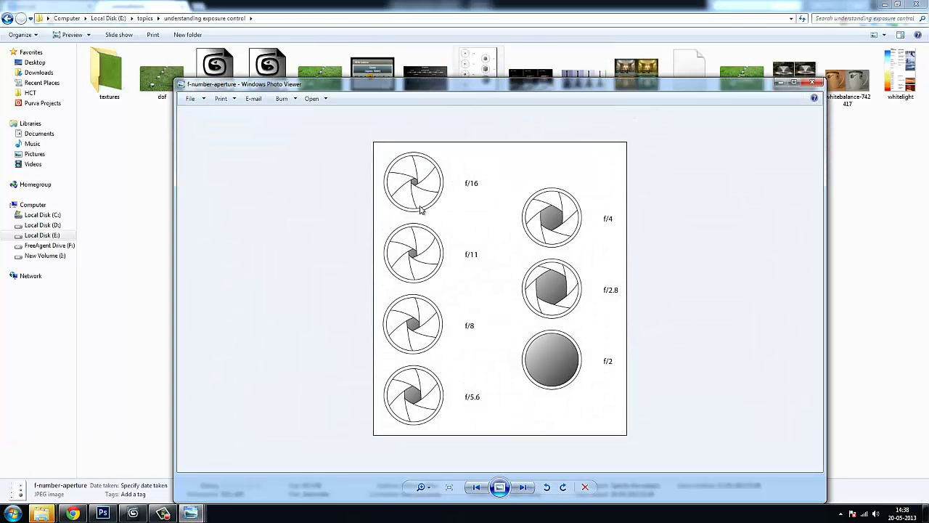
left_click(808, 86)
Return to the camera demo in Chrome, set the f-stop to 4, and raise it back to 16 to compare exposures.
left_click(73, 513)
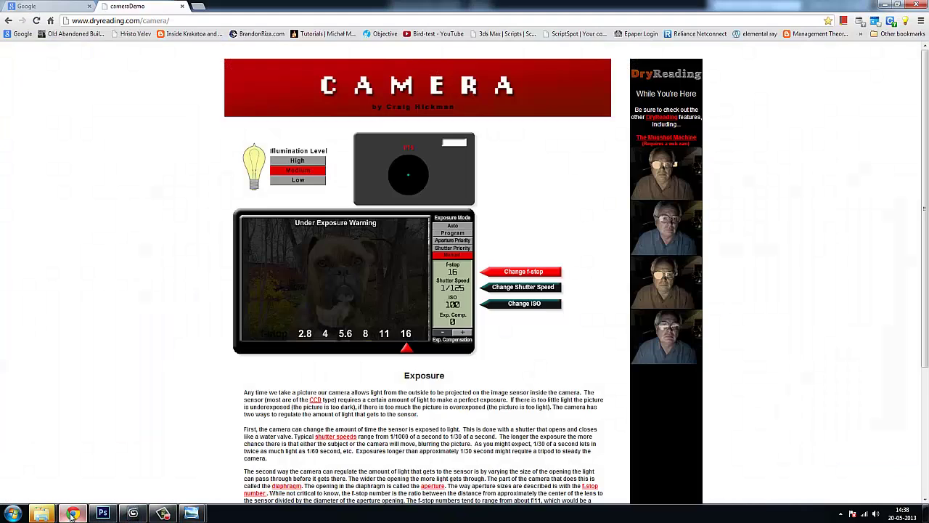
left_click(509, 274)
left_click_drag(407, 349, 326, 350)
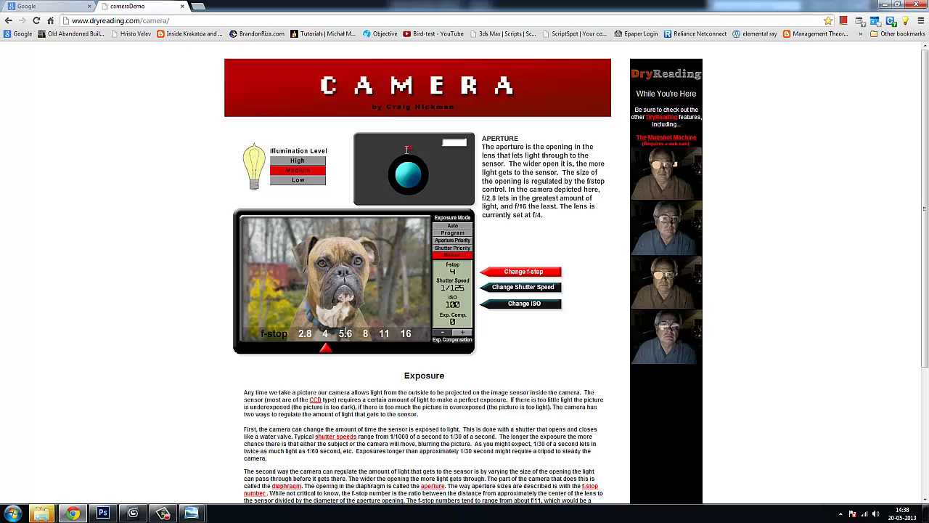
left_click_drag(327, 350, 412, 356)
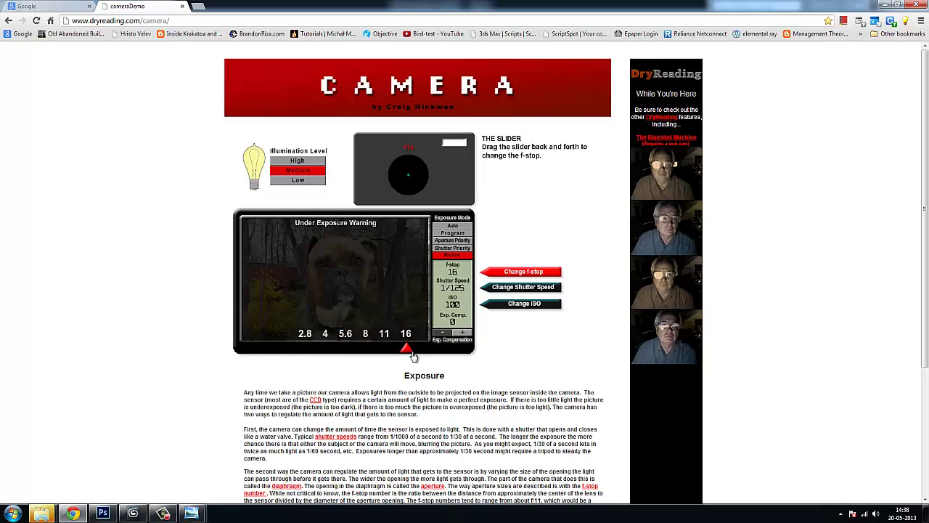
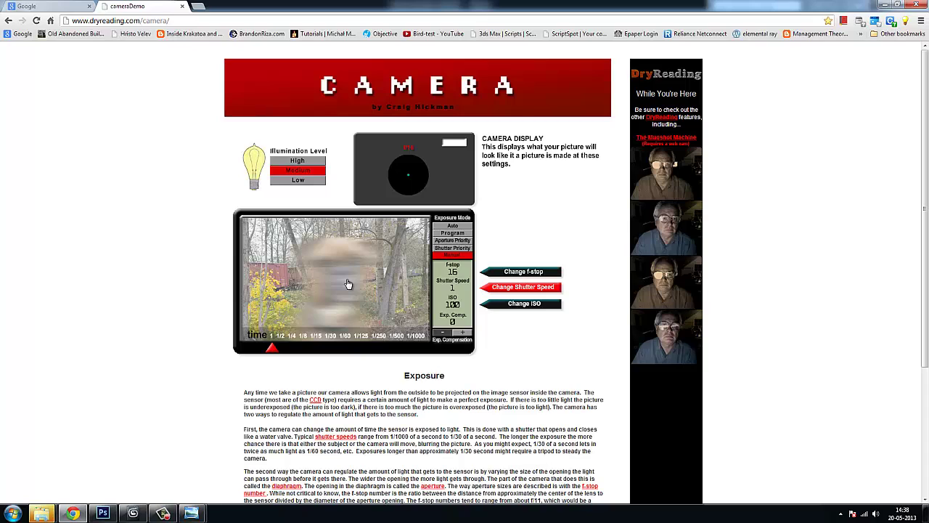
Change the simulated camera's shutter speed to 1/15 and on to 1/60 to compare motion blur and exposure.
mouse_move(270, 349)
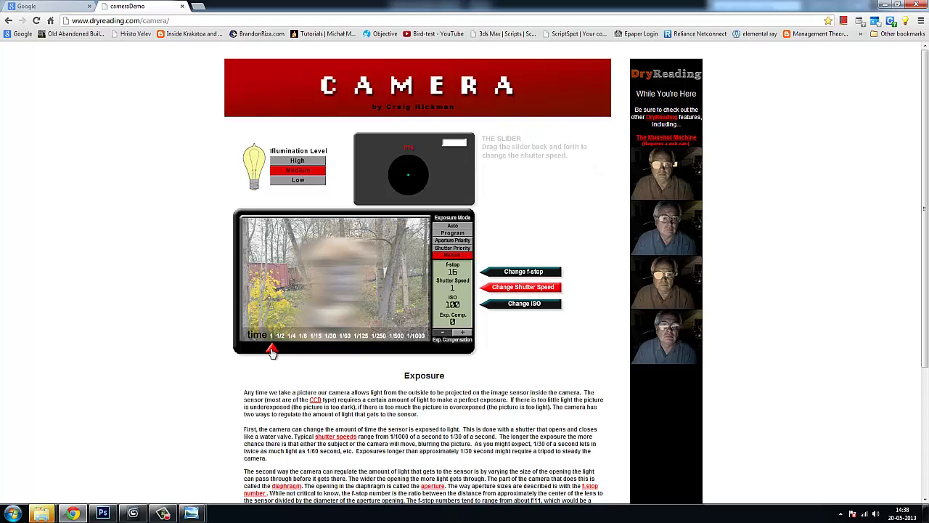
left_click_drag(280, 351, 316, 352)
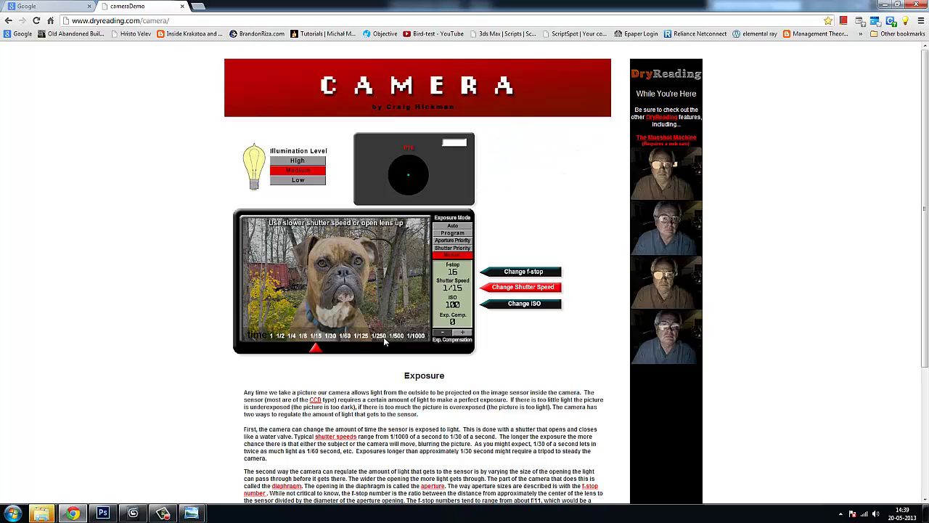
left_click_drag(317, 349, 344, 350)
Set the simulated camera's f-stop to 2.8 and raise it to 11 to compare background blur and exposure.
left_click(543, 276)
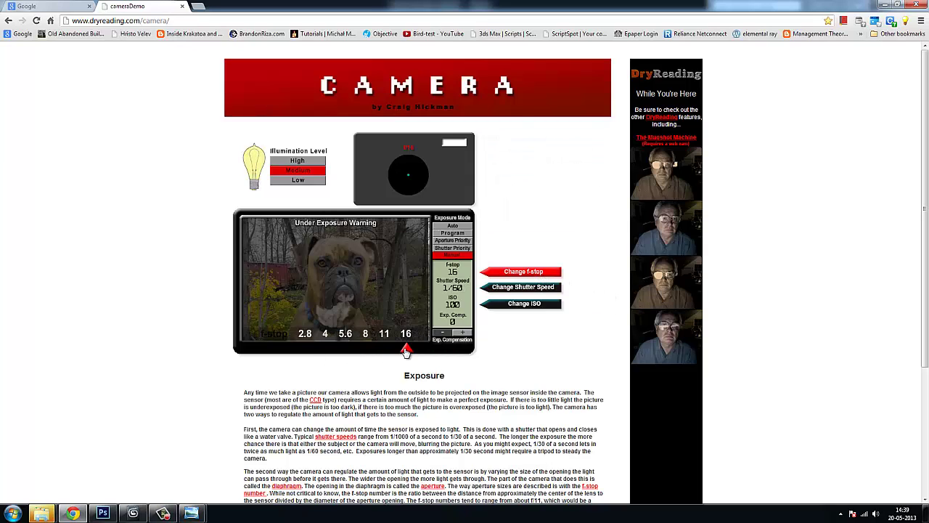
left_click(293, 351)
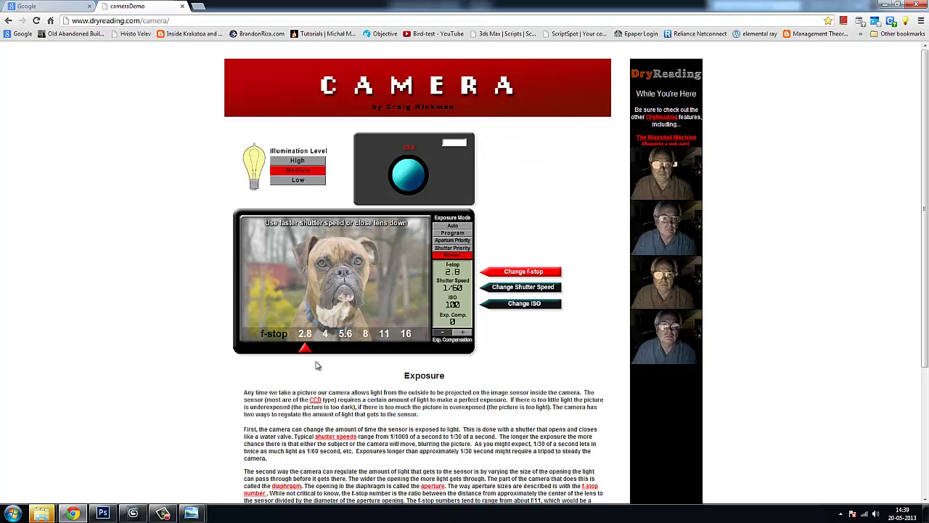
mouse_move(392, 276)
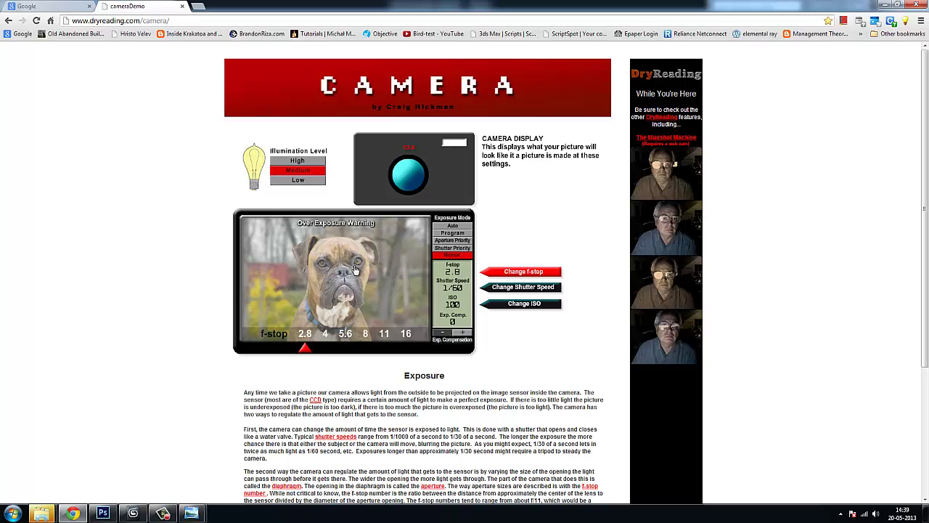
mouse_move(307, 352)
left_click_drag(307, 351, 385, 351)
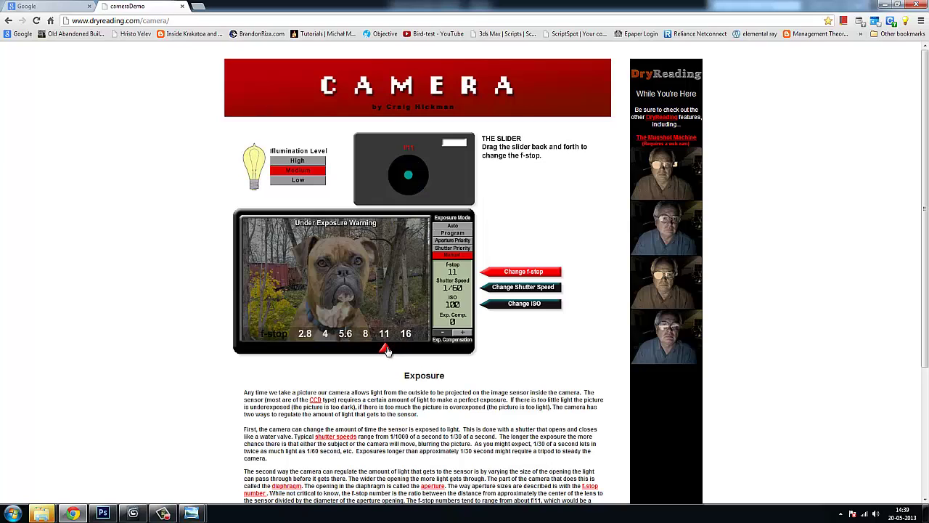
mouse_move(387, 351)
left_mouse_down()
mouse_move(405, 352)
mouse_move(385, 351)
left_mouse_up()
Lower the simulated camera's f-stop to 8 and on to 2.8 to compare depth of field.
mouse_move(303, 317)
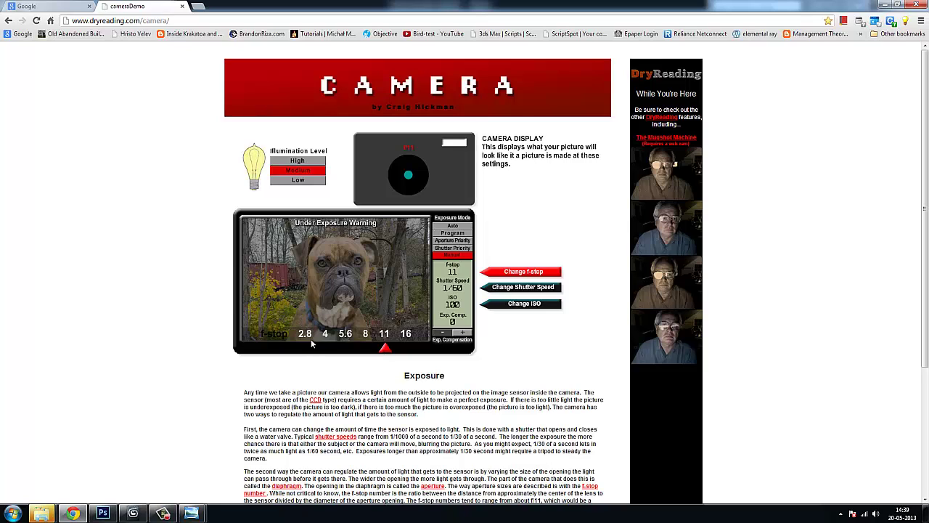
mouse_move(387, 356)
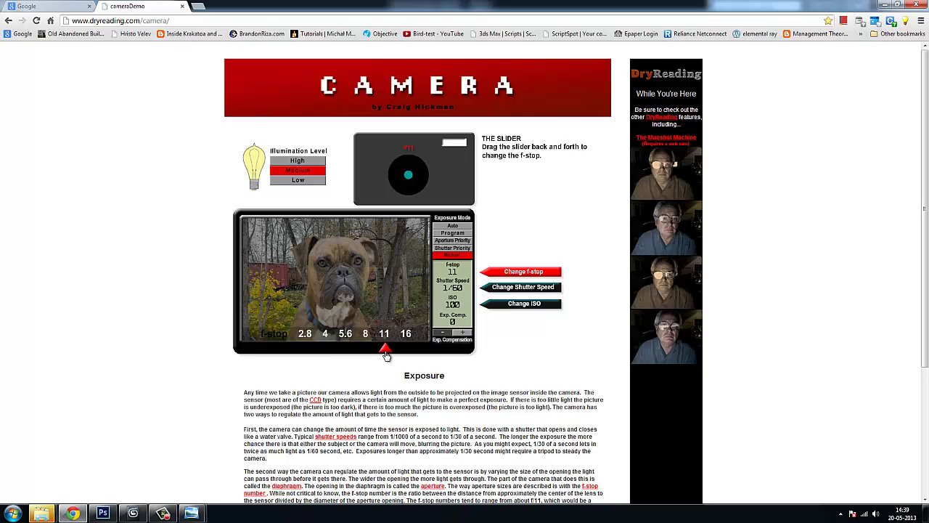
mouse_move(385, 353)
left_mouse_down()
mouse_move(306, 353)
mouse_move(370, 357)
left_mouse_up()
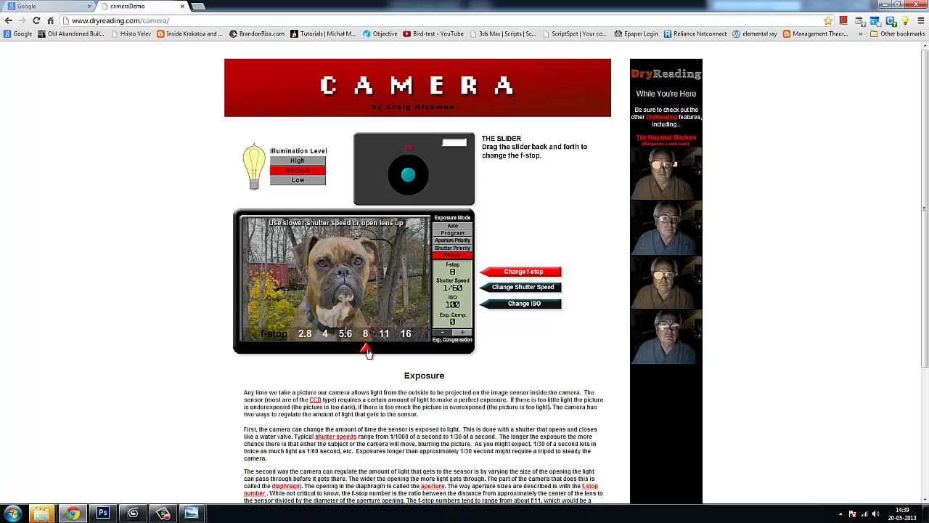
left_click_drag(368, 353, 304, 350)
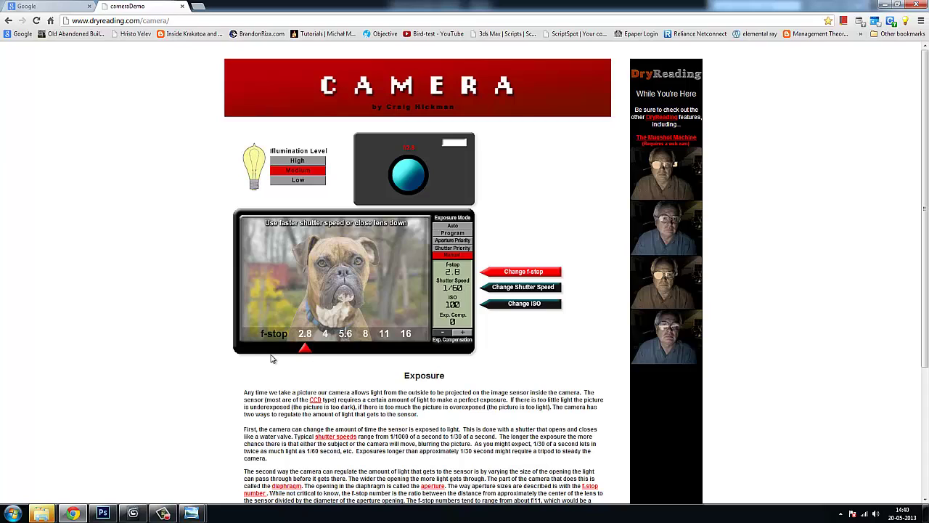
Change the simulated camera's shutter speed to 1/250, 1/500 and finally 1/2 to compare exposures.
left_click(523, 287)
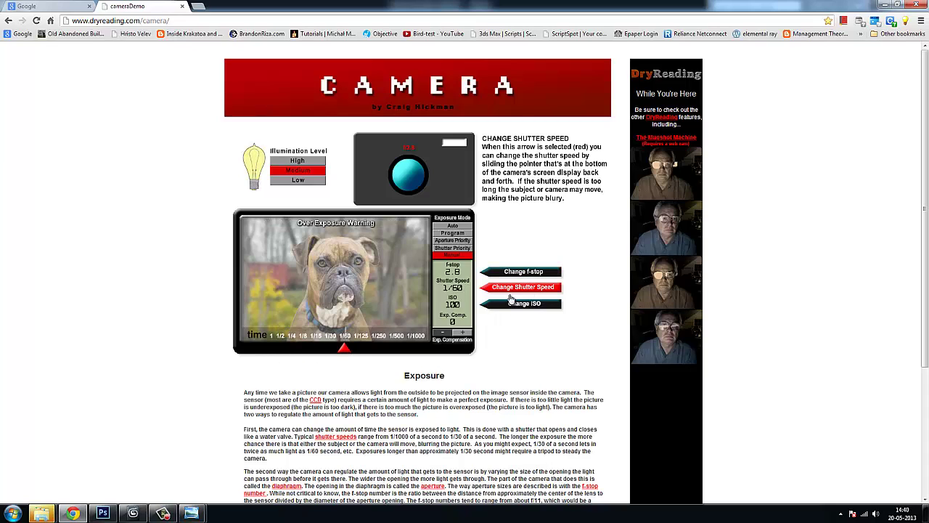
left_click(375, 354)
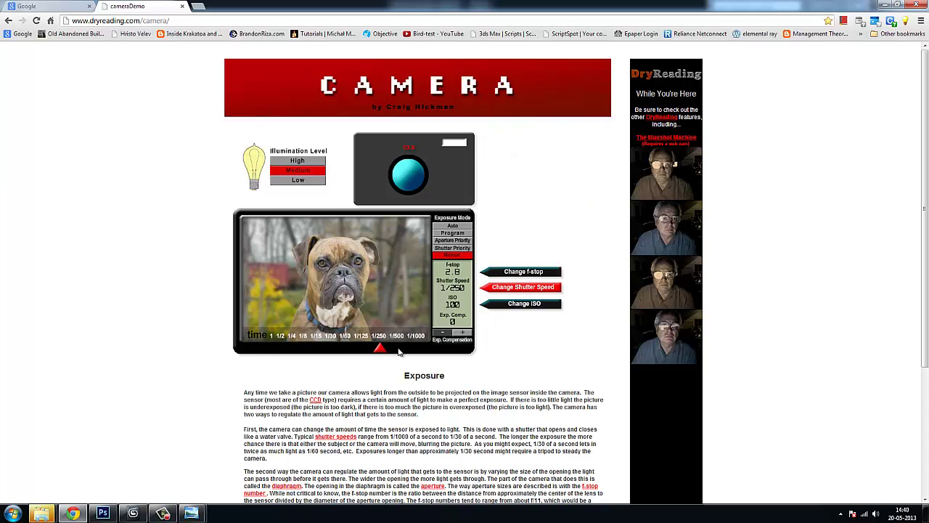
left_click_drag(378, 355, 396, 354)
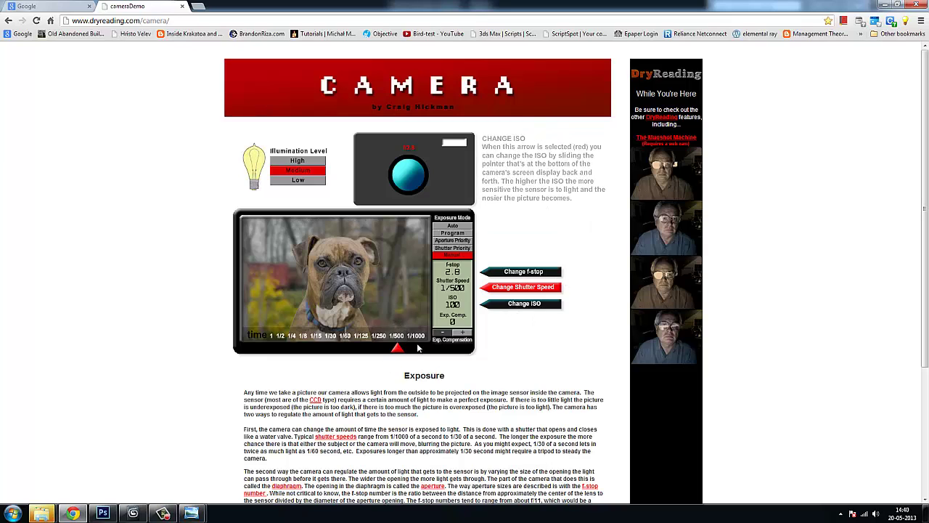
left_click_drag(399, 350, 283, 350)
Set the simulated camera's f-stop to 16 to balance the slow shutter speed.
left_click(501, 272)
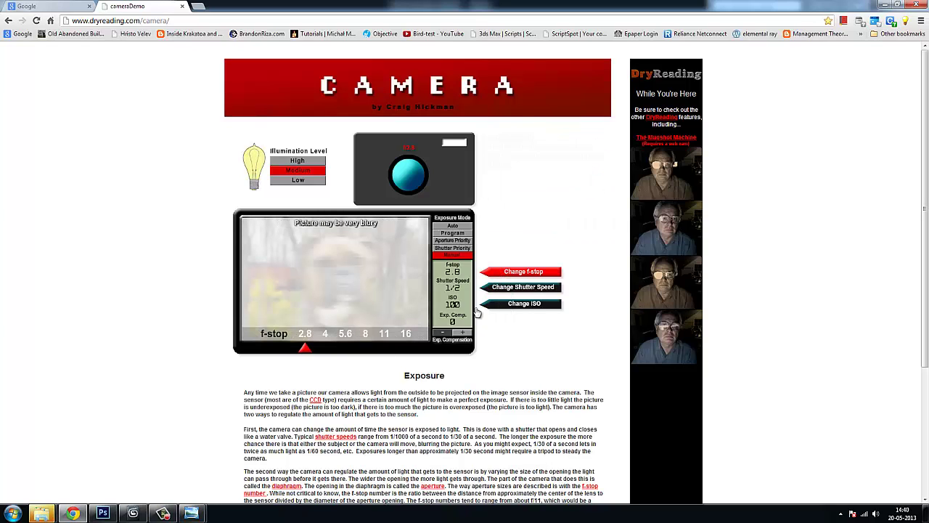
left_click_drag(305, 350, 409, 353)
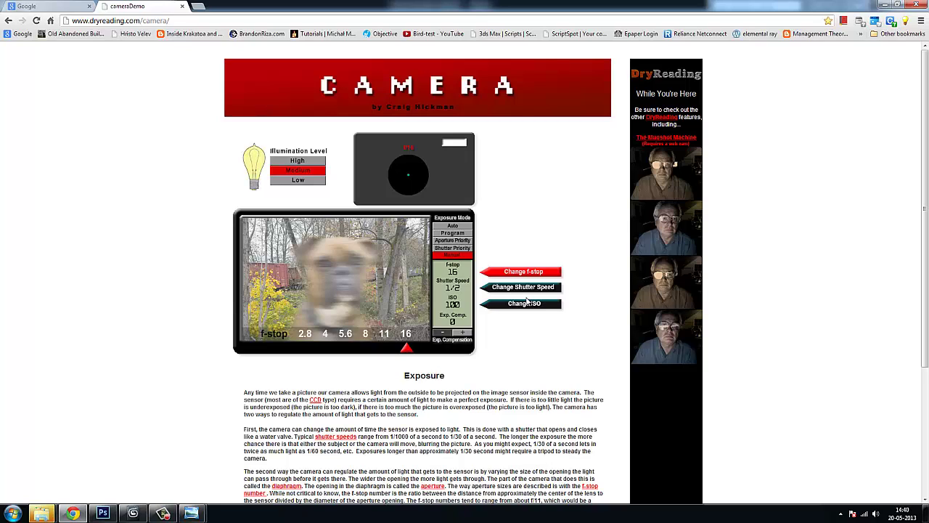
mouse_move(523, 290)
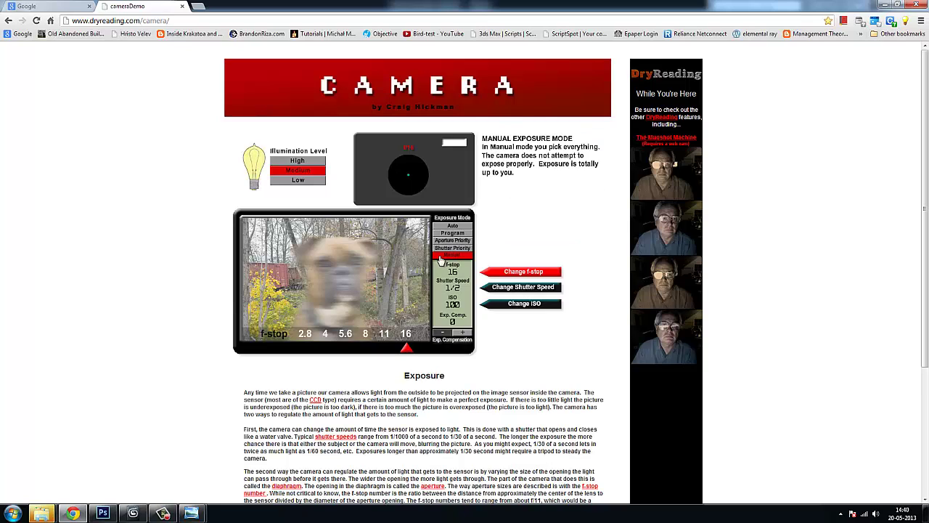
mouse_move(443, 321)
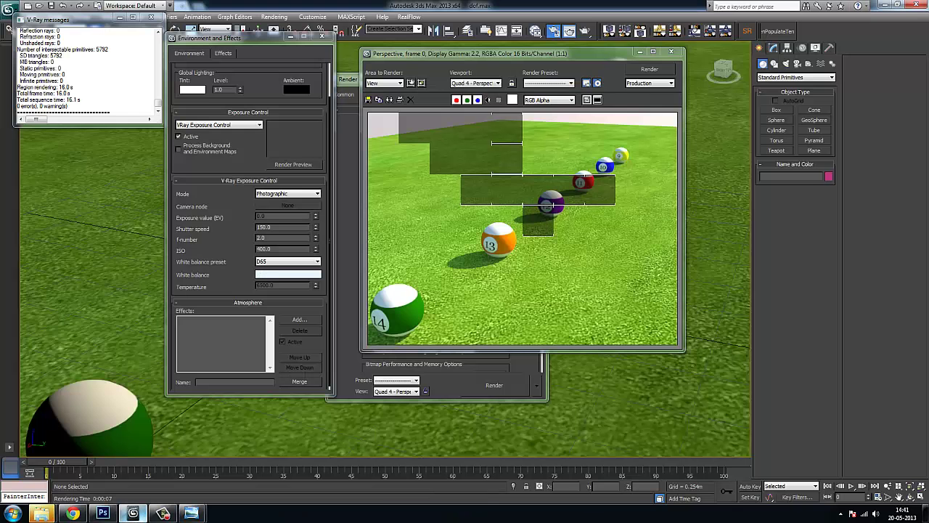
Switch to 3ds Max and on to the understanding exposure control folder, view the DSC_0365-sm white balance image, and close it.
left_click(133, 513)
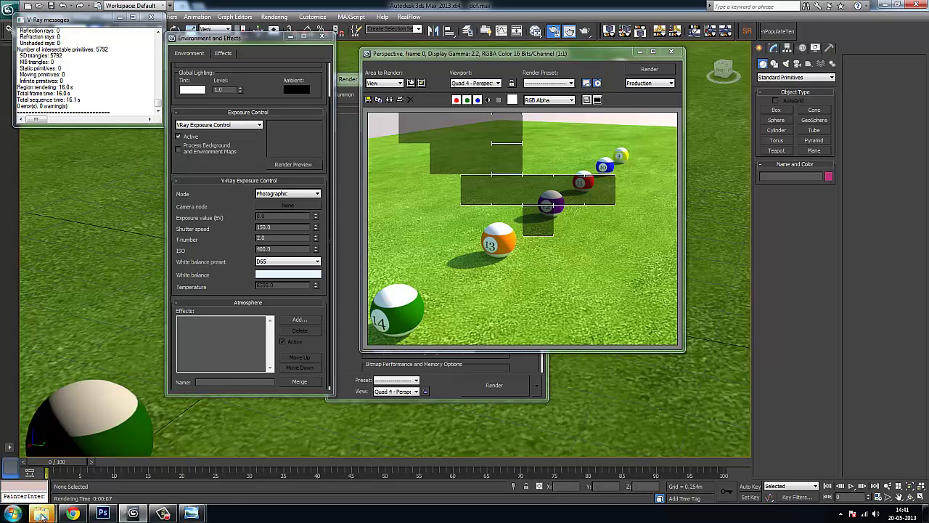
mouse_move(41, 513)
left_click(85, 435)
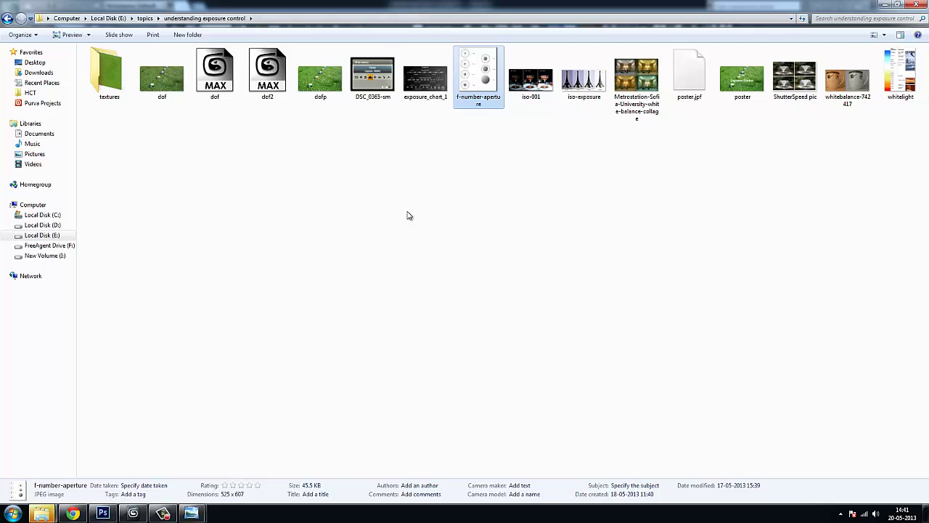
double_click(385, 74)
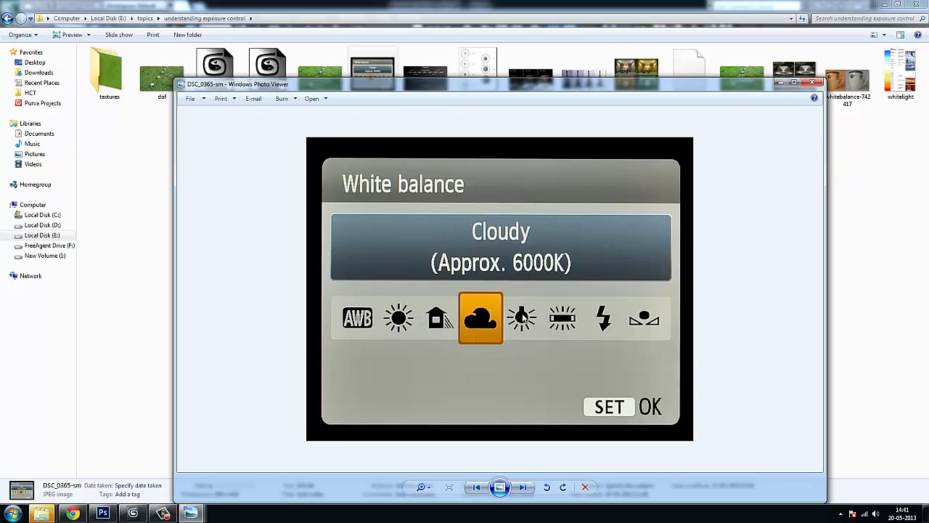
left_click(814, 84)
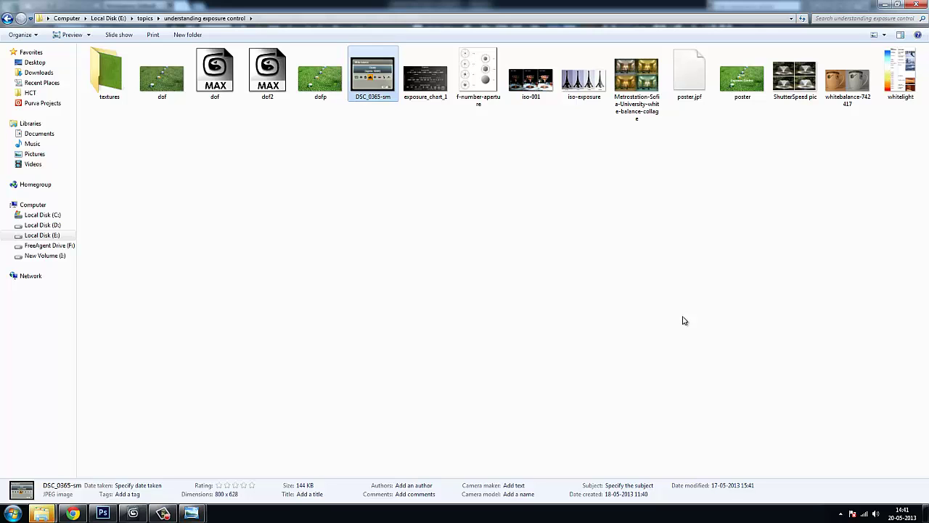
View the whitebalance-742417 mug comparison image and open it in Photoshop in the standard screen mode.
double_click(847, 76)
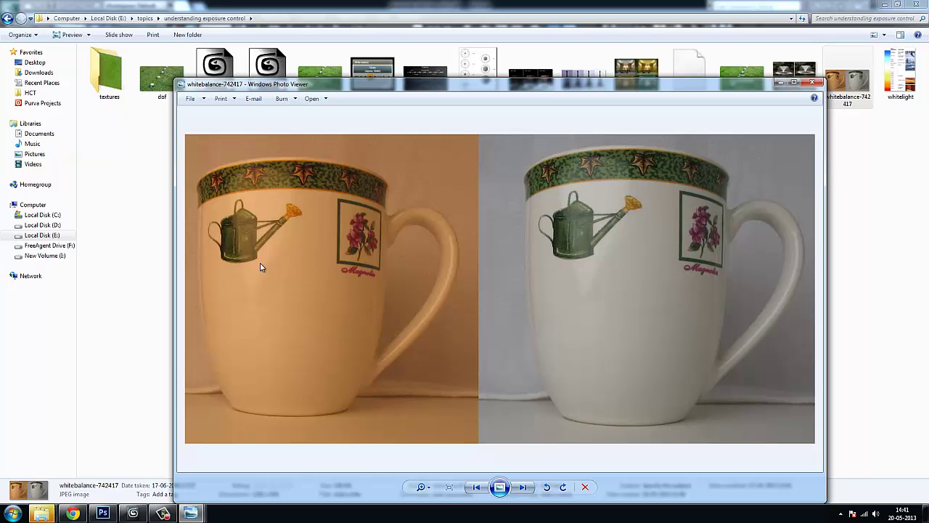
right_click(344, 221)
mouse_move(415, 232)
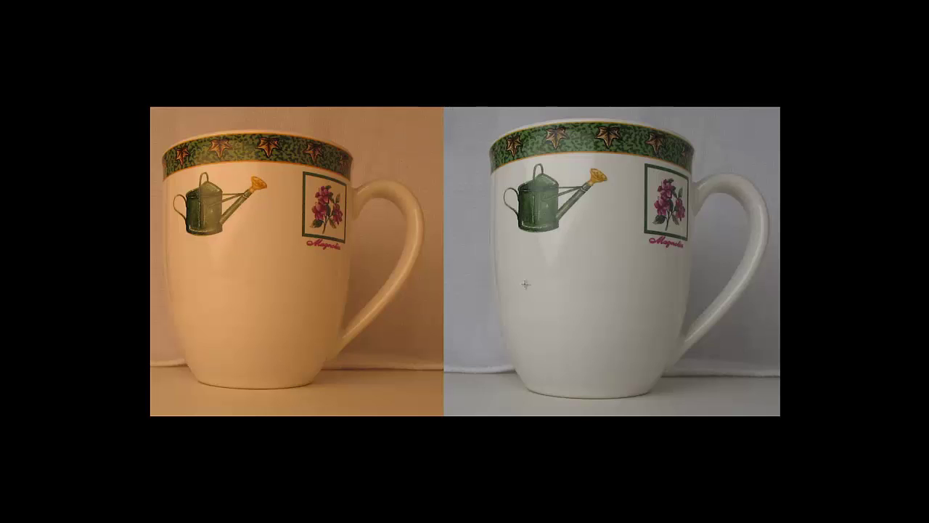
key("f")
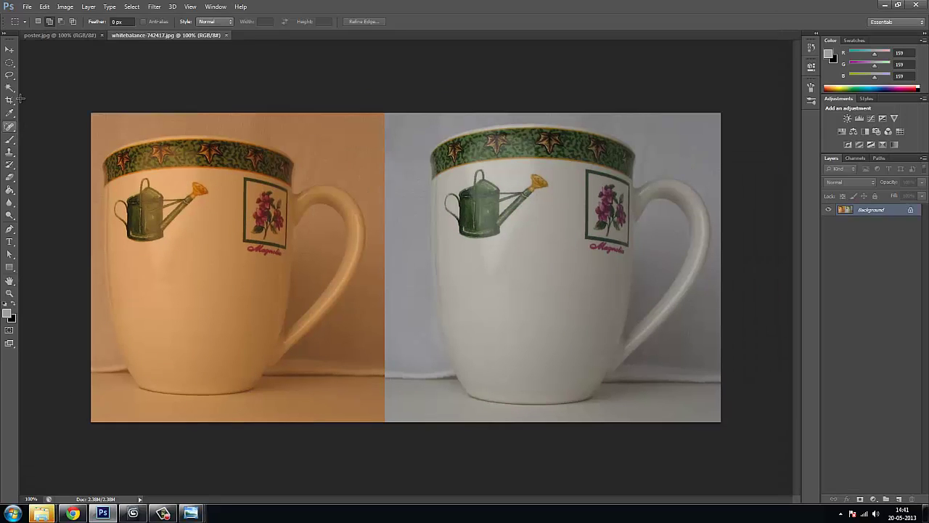
Crop the image to keep only the orange-tinted mug half.
left_click(10, 75)
left_click(9, 101)
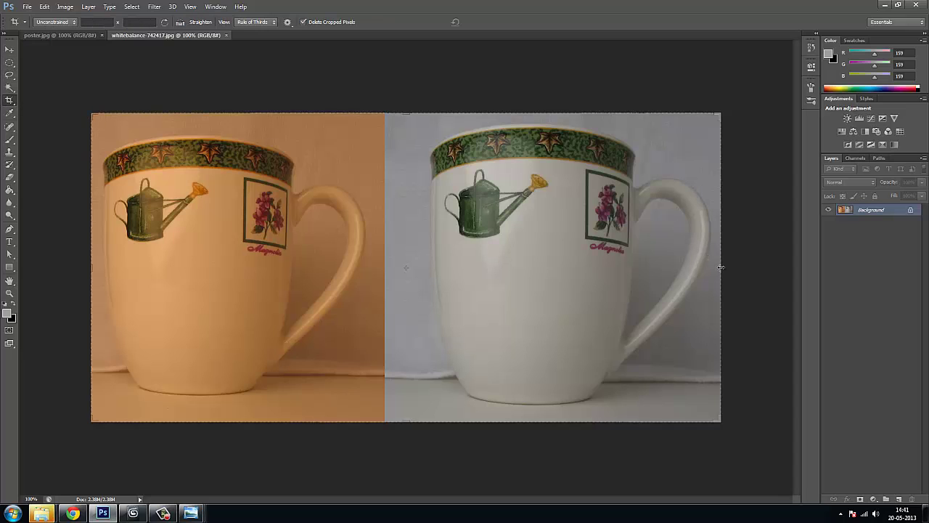
left_click_drag(721, 269, 553, 267)
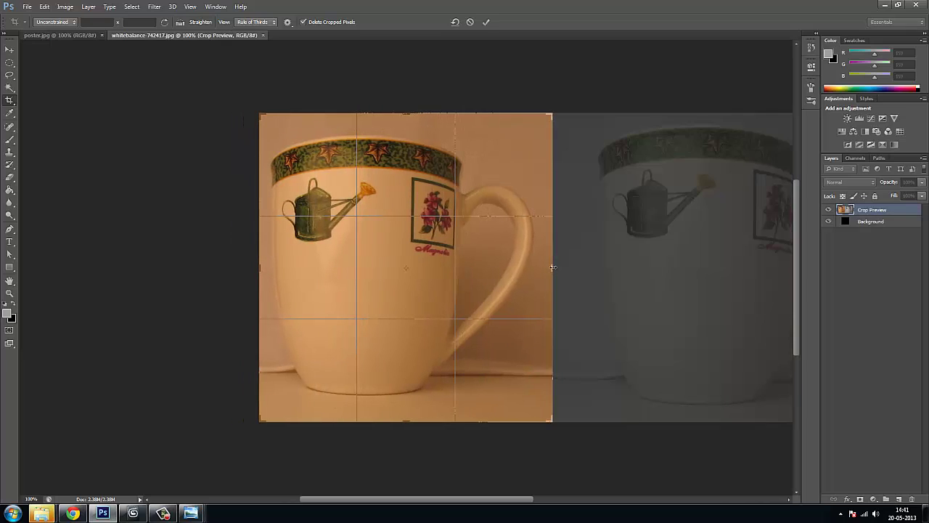
key("Return")
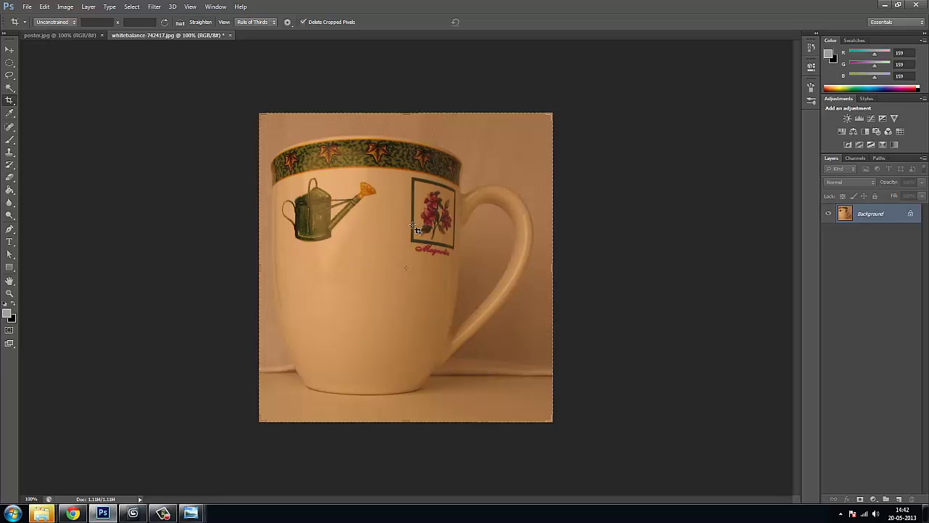
Preview a Levels white balance correction by sampling the white point on the mug's upper body, and discard it.
key("i")
key("ctrl+l")
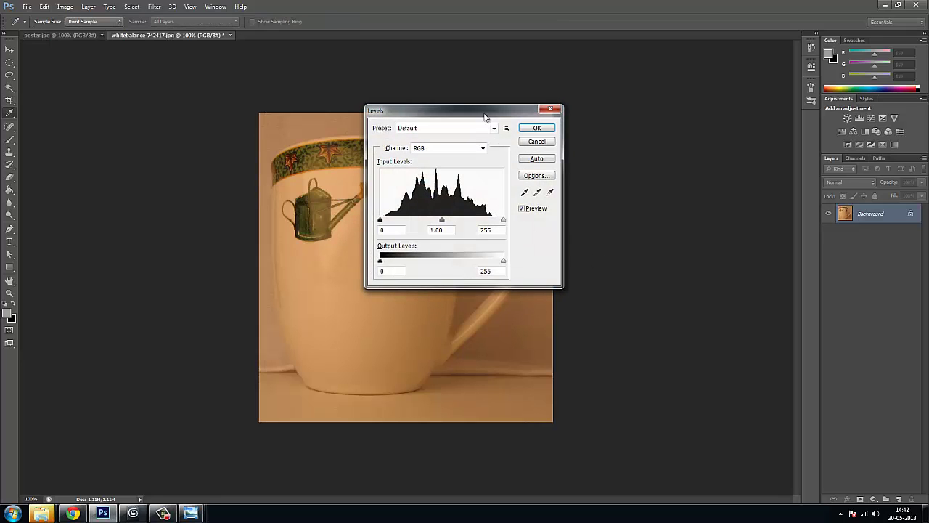
left_click_drag(485, 116, 715, 84)
left_click(780, 159)
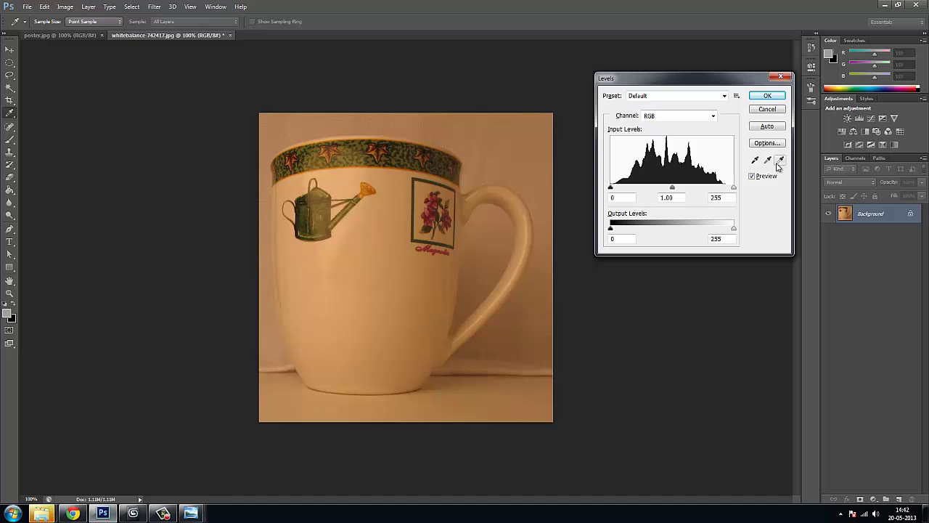
left_click(353, 176)
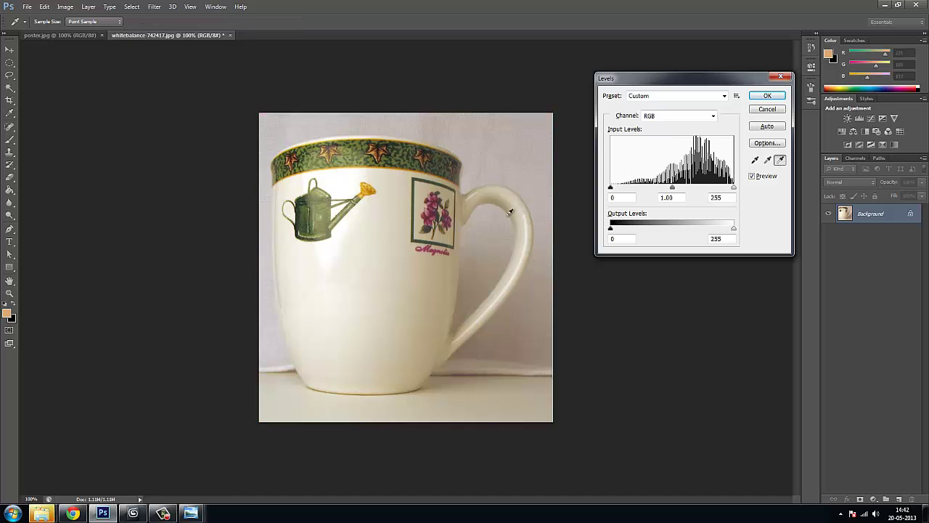
left_click(768, 110)
Preview the Levels white-point correction on the mug once more and cancel it to keep the orange tint.
key("c")
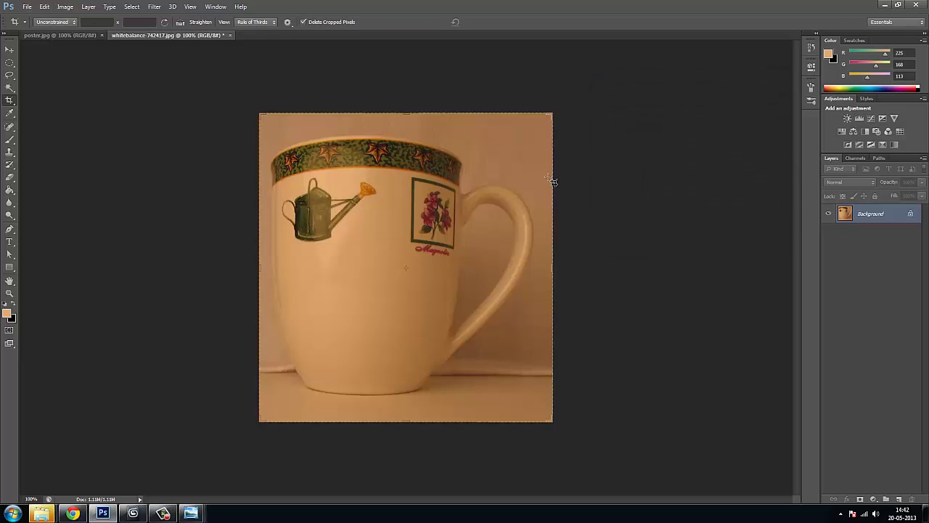
key("ctrl+l")
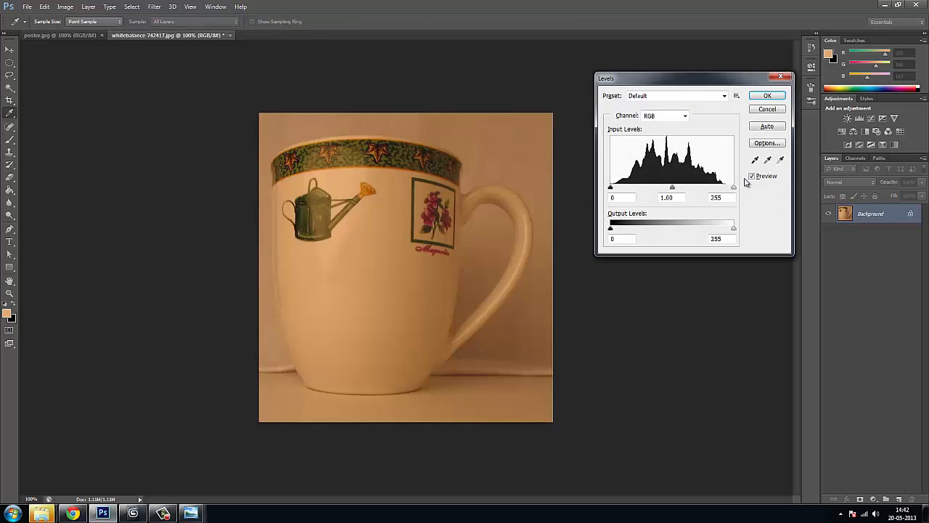
left_click(780, 160)
left_click(342, 179)
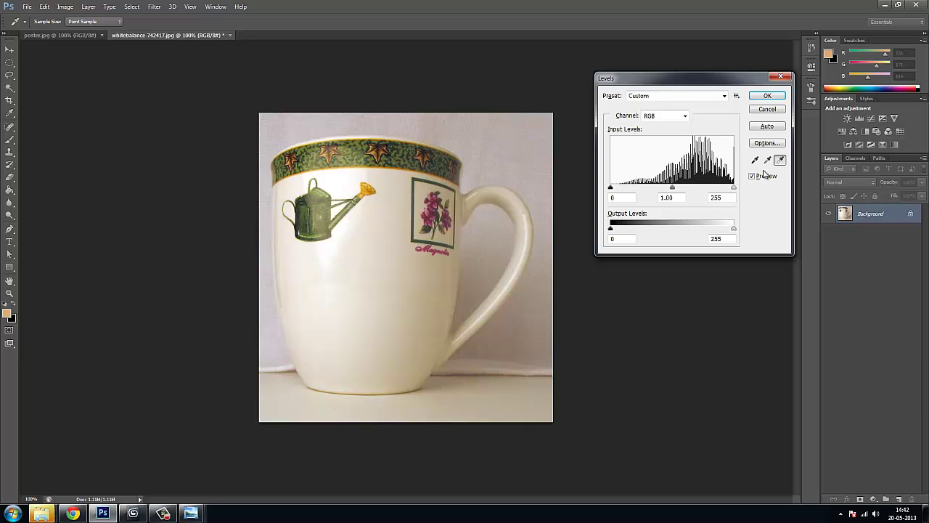
left_click(767, 109)
Switch to 3ds Max and set the V-Ray exposure control's white balance preset to Temperature.
left_click(133, 513)
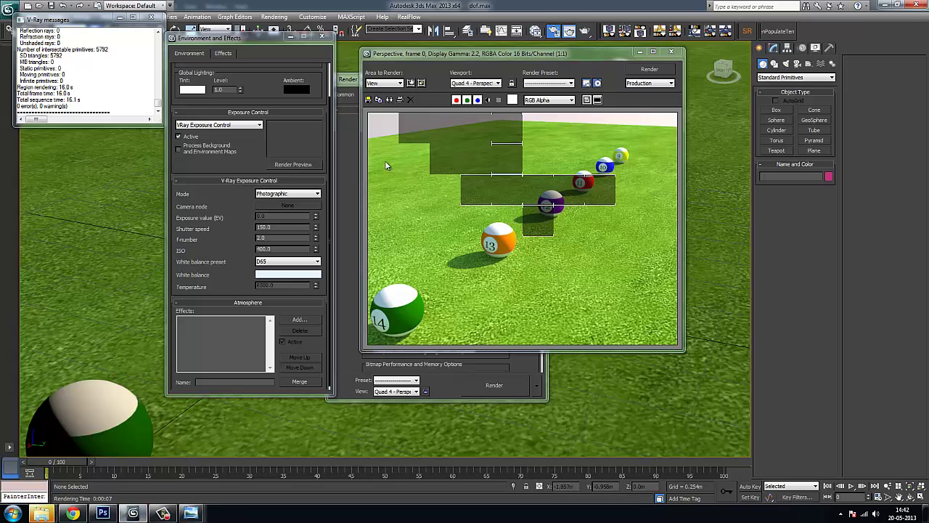
left_click(292, 262)
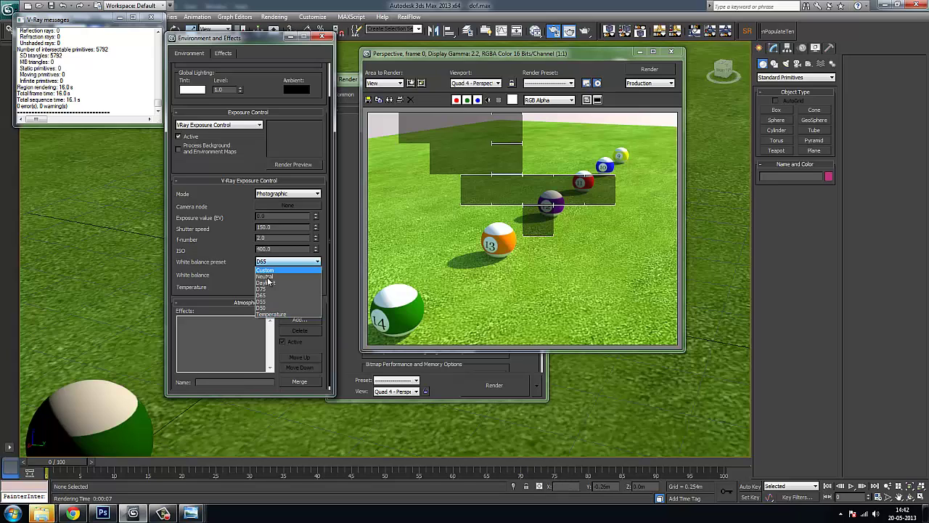
left_click(276, 313)
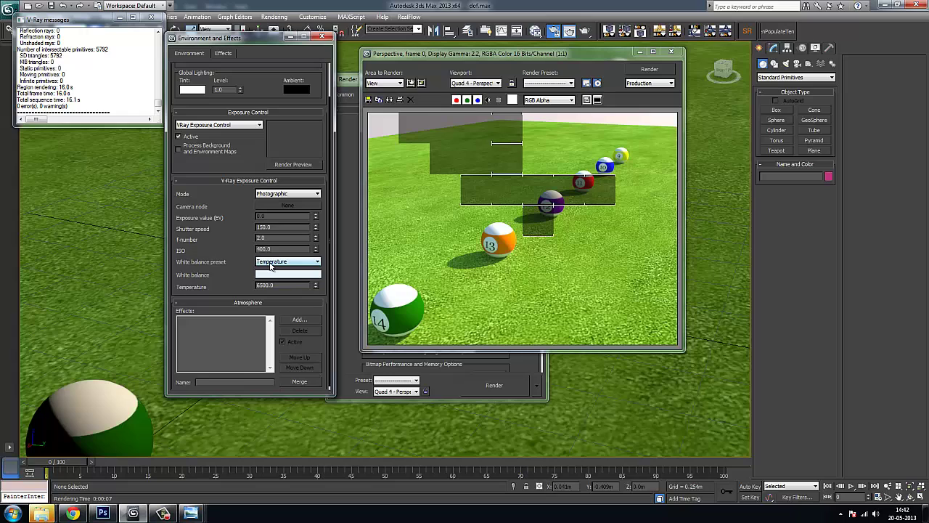
View the whitelight color temperature chart from the understanding exposure control folder, postponing the browser setup, and close it.
left_click(41, 512)
left_click(102, 443)
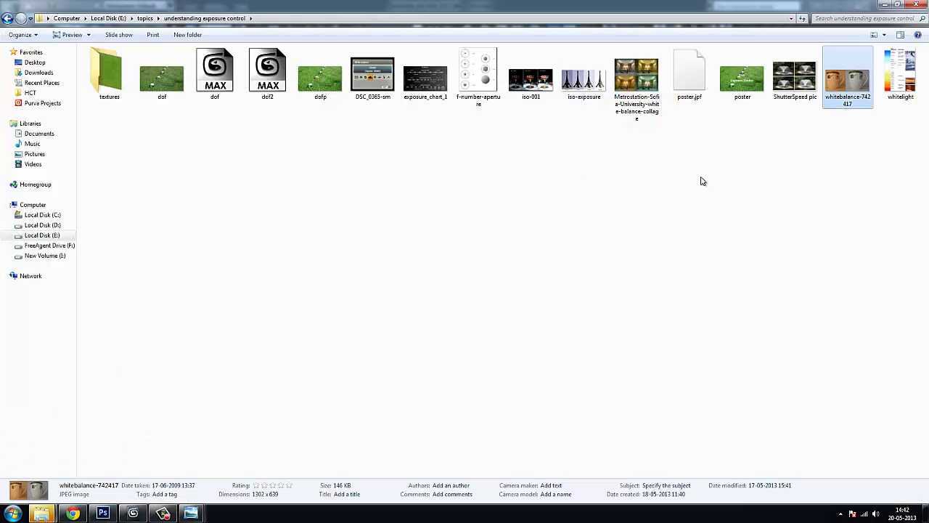
double_click(901, 72)
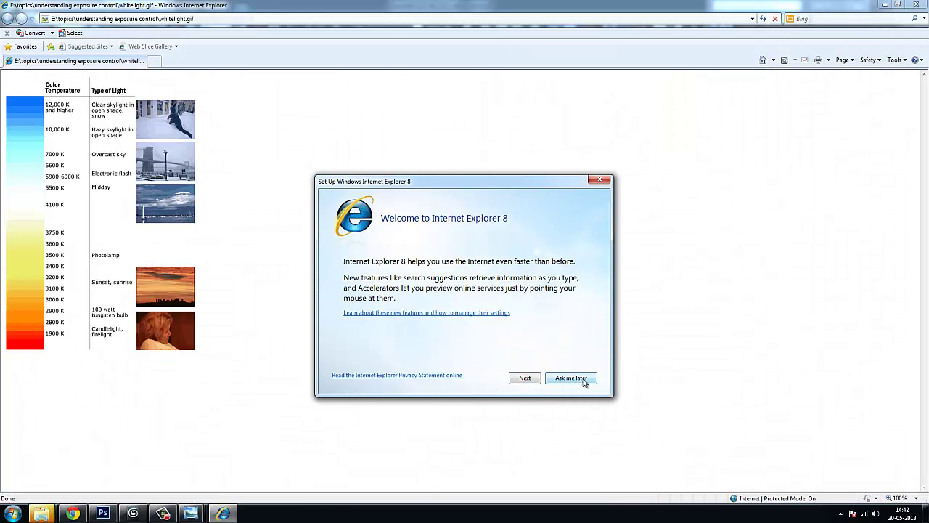
left_click(570, 378)
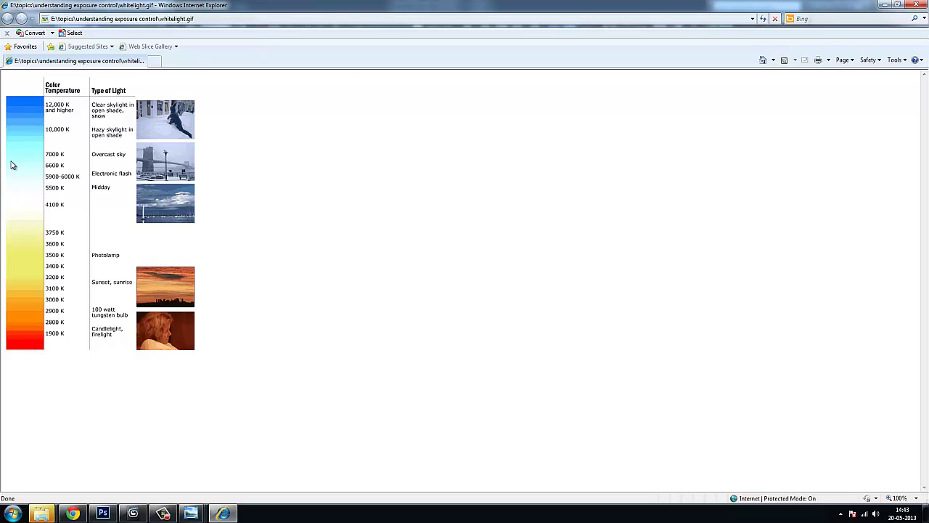
left_click(916, 5)
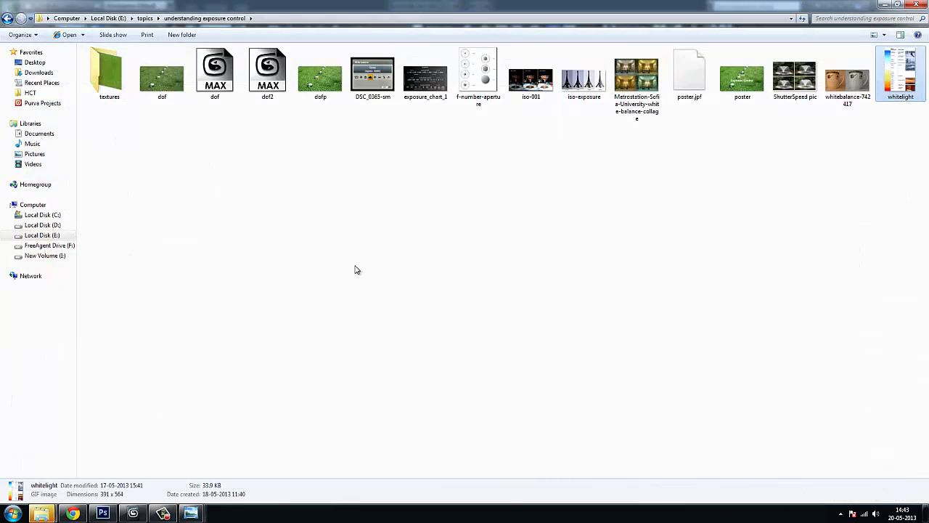
left_click(164, 514)
left_click(73, 514)
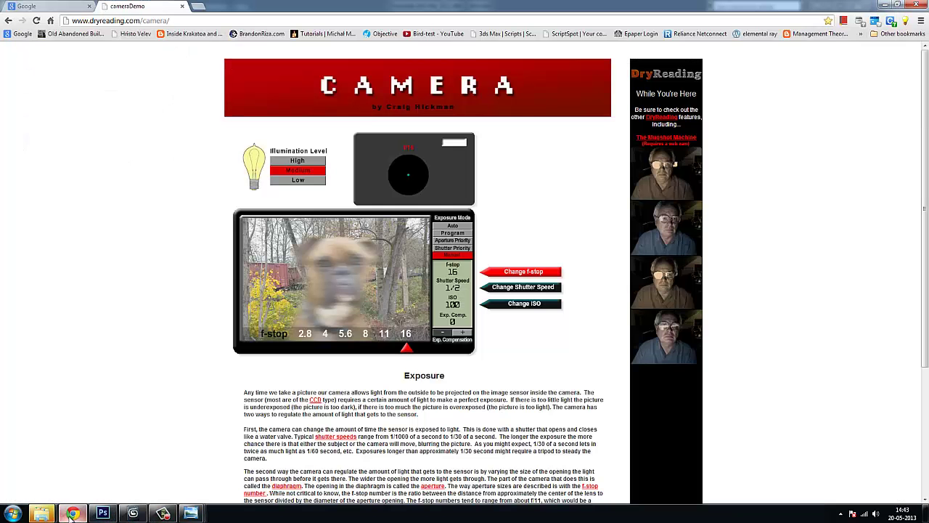
mouse_move(41, 513)
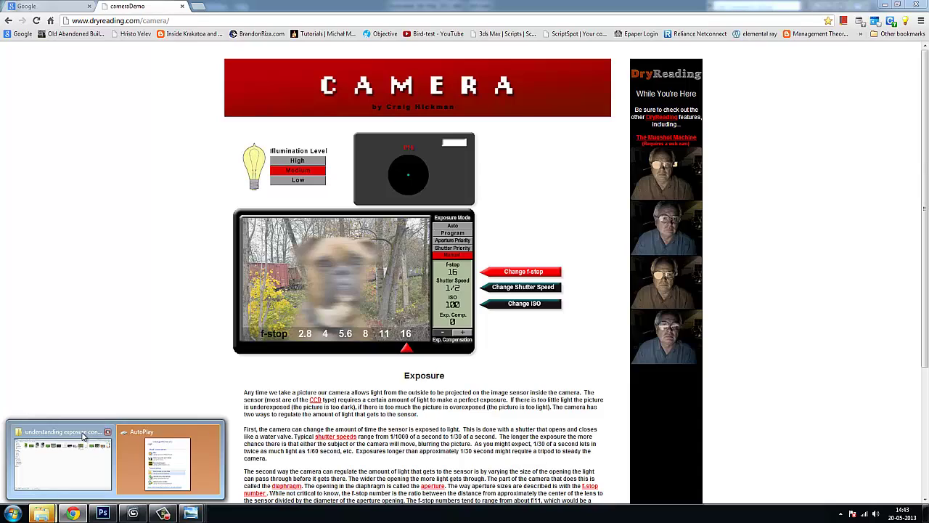
left_click(64, 458)
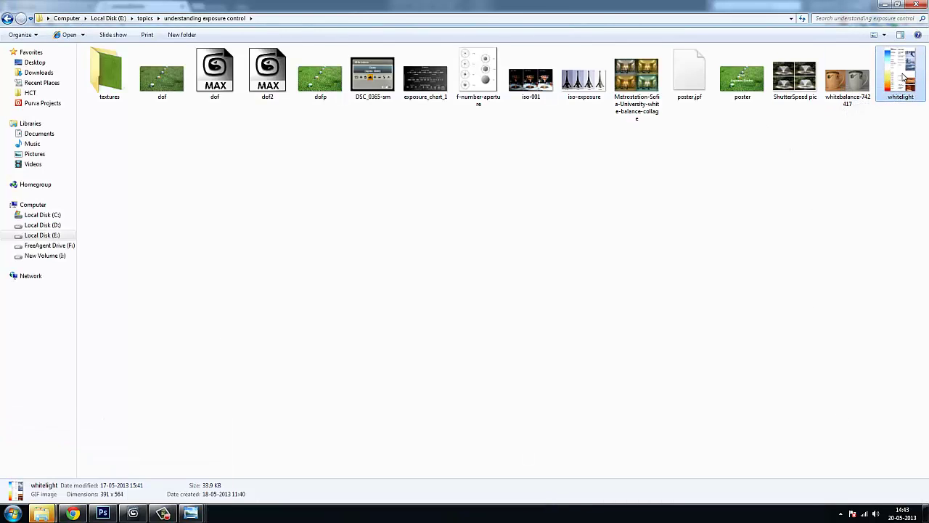
Back in 3ds Max, try white balance temperatures of 4500 and 2800 and start a test render with 2800.
left_click(132, 513)
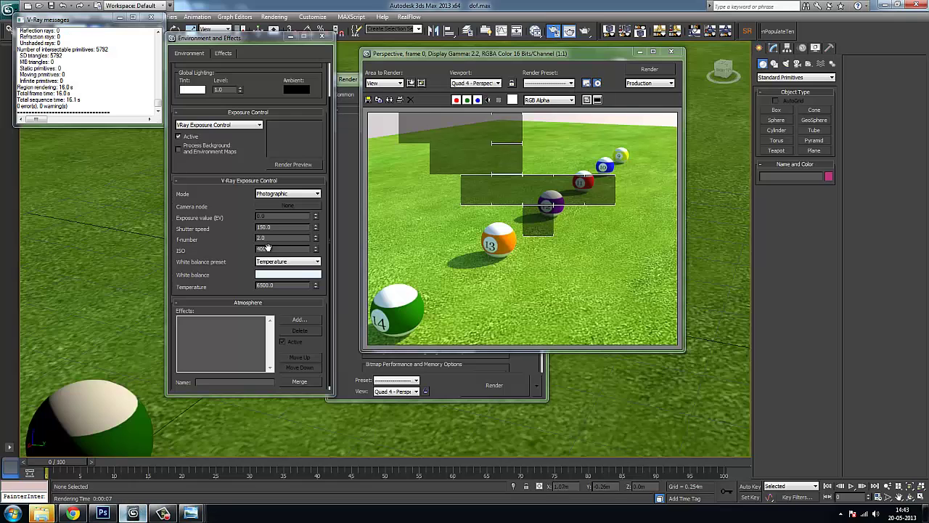
double_click(279, 285)
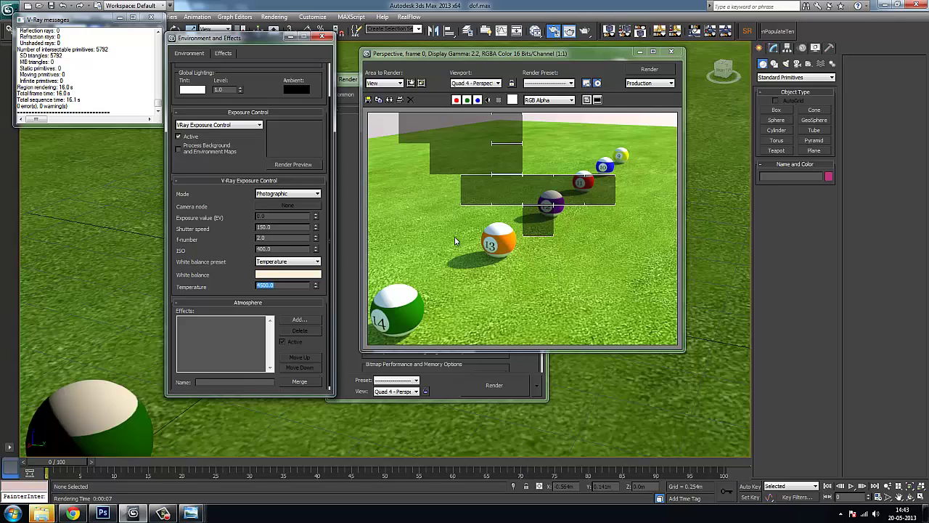
key("Return")
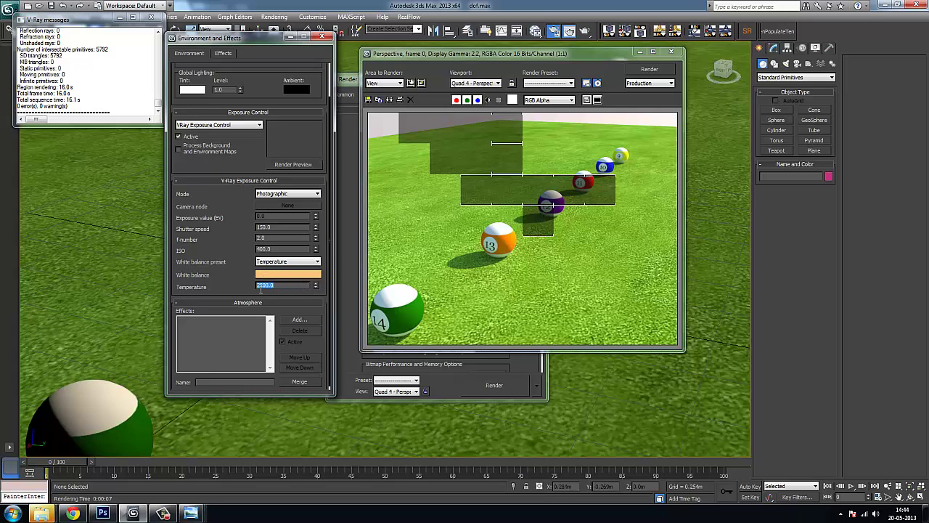
key("shift+q")
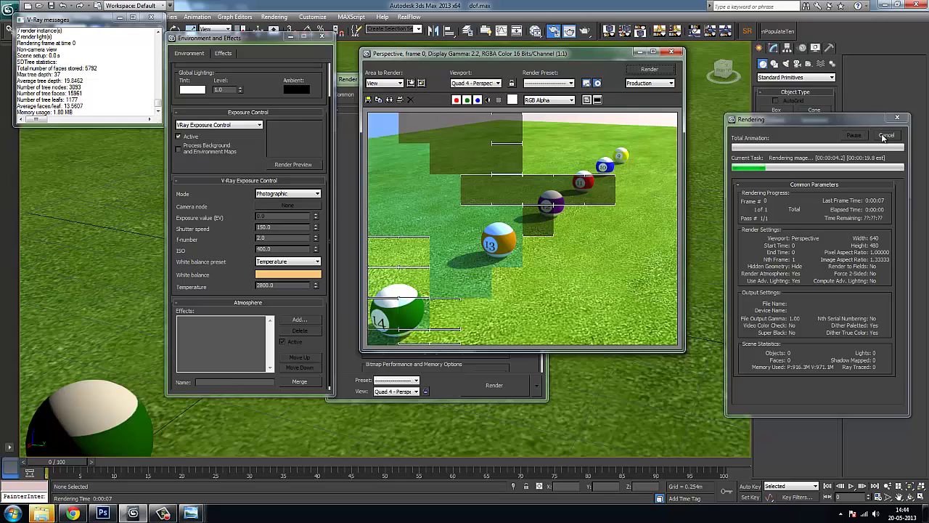
Keep the Temperature white balance preset and set the temperature to 7000.
left_click(287, 262)
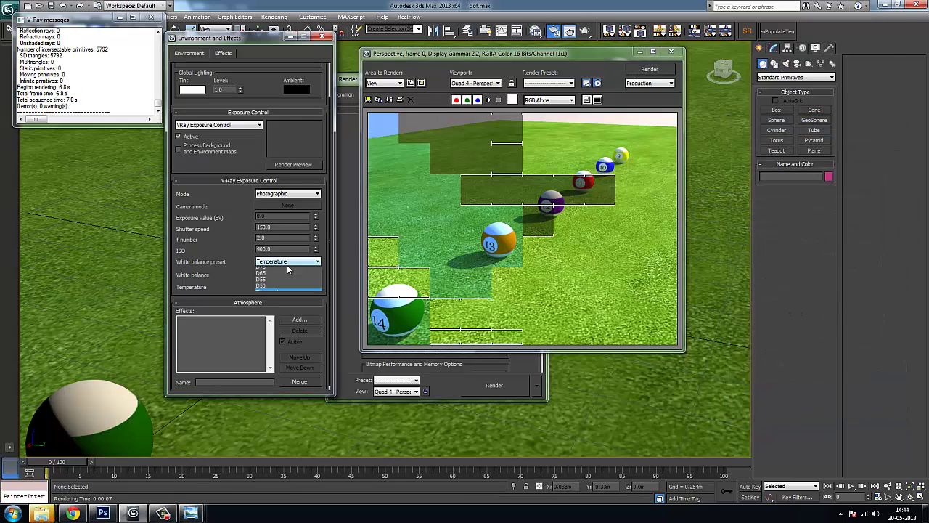
left_click(235, 271)
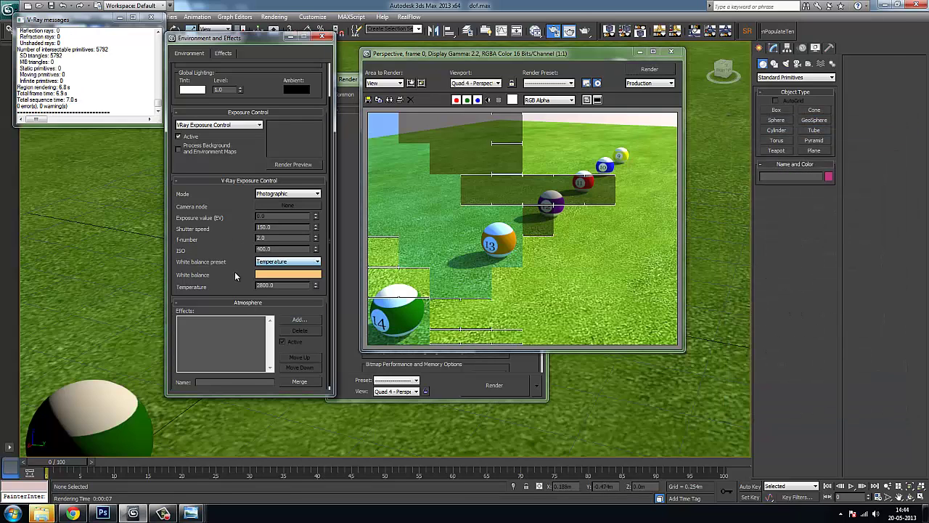
left_click(290, 262)
left_click(290, 262)
double_click(294, 285)
type("7000")
key("Return")
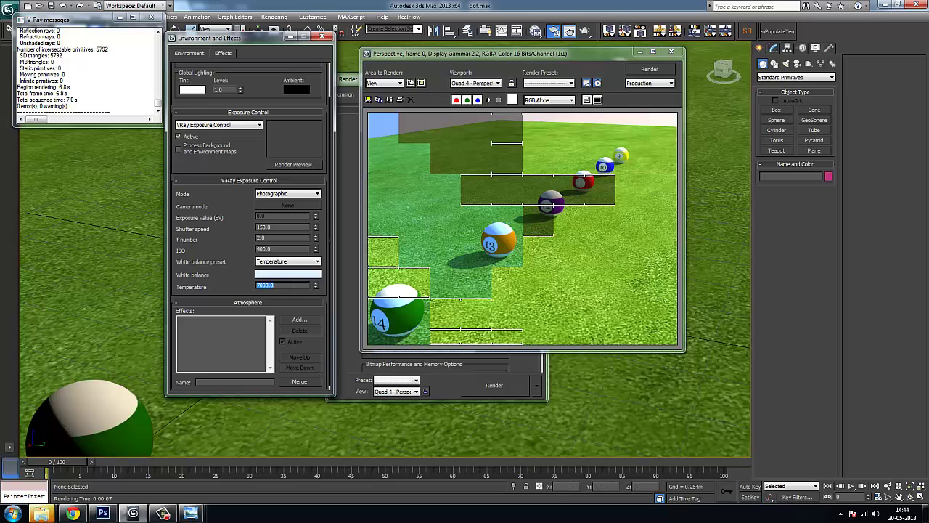
View the whitelight color temperature chart enlarged in Windows Photo Viewer to compare temperatures with types of light.
mouse_move(42, 513)
left_click(109, 465)
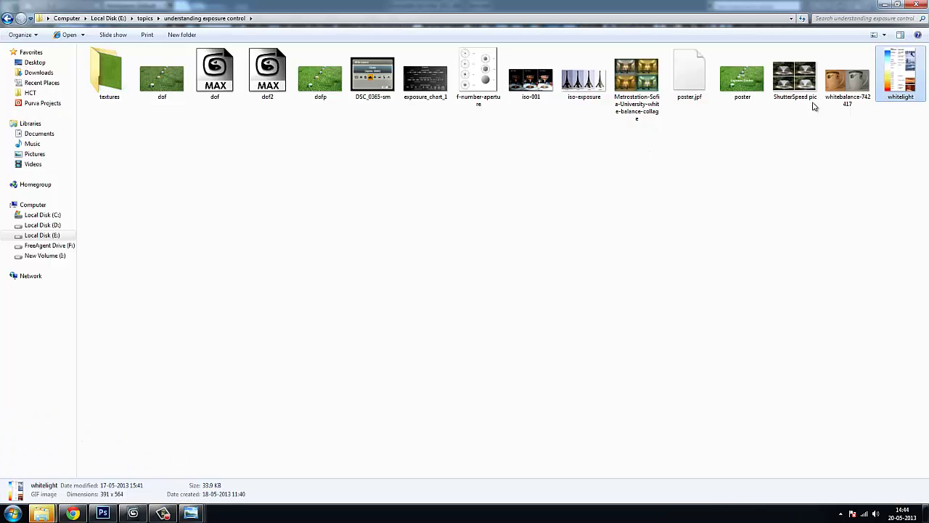
right_click(897, 80)
left_click(837, 130)
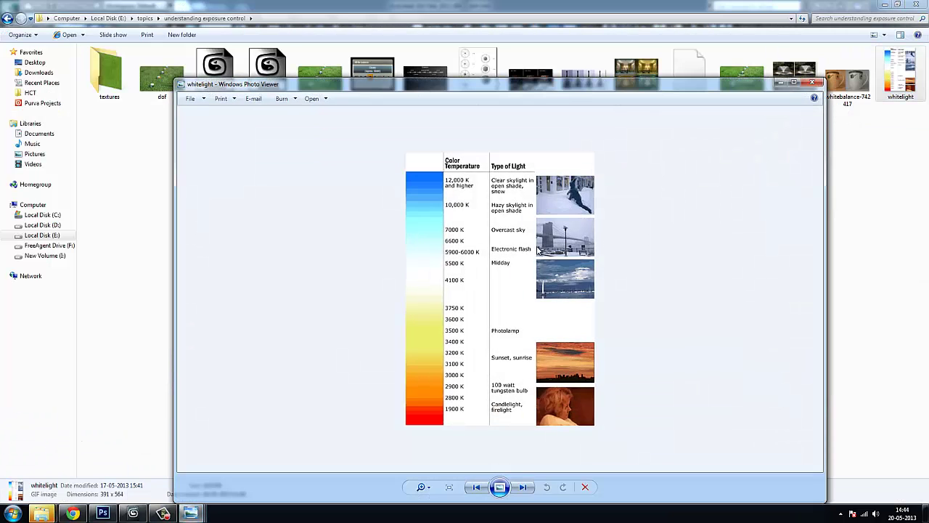
left_click(794, 84)
scroll(411, 196, "up", 2)
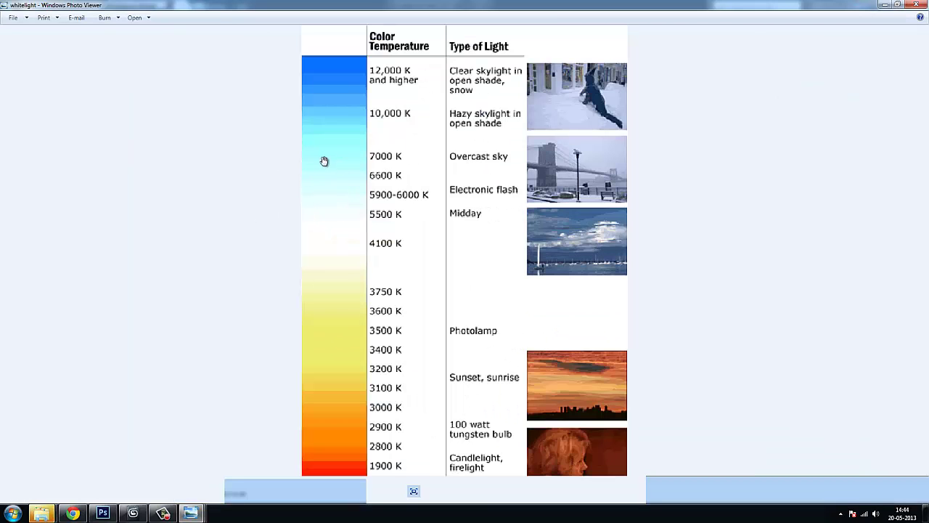
Return to 3ds Max and run a partial test render of the billiard balls with the current white balance temperature.
left_click(102, 513)
left_click(133, 513)
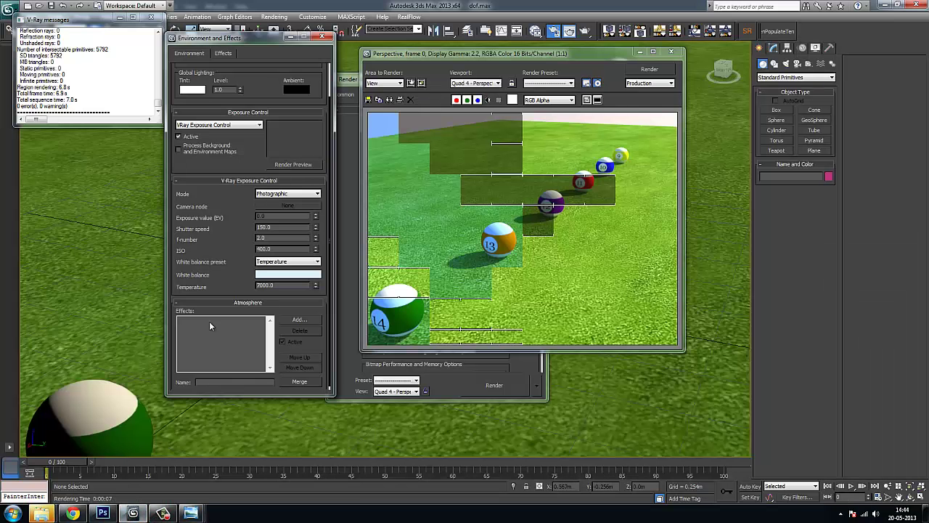
left_click(648, 70)
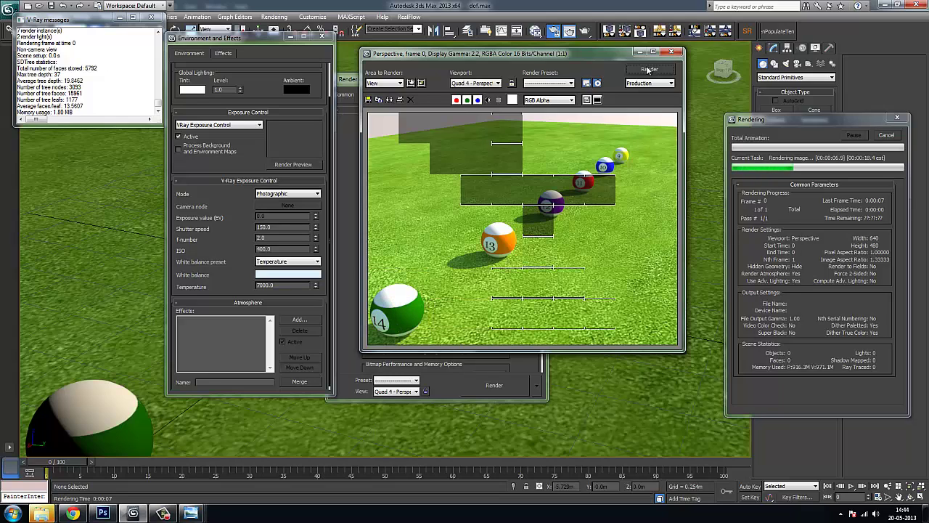
left_click(886, 136)
Set the white balance preset to Neutral and render the perspective view.
left_click(298, 261)
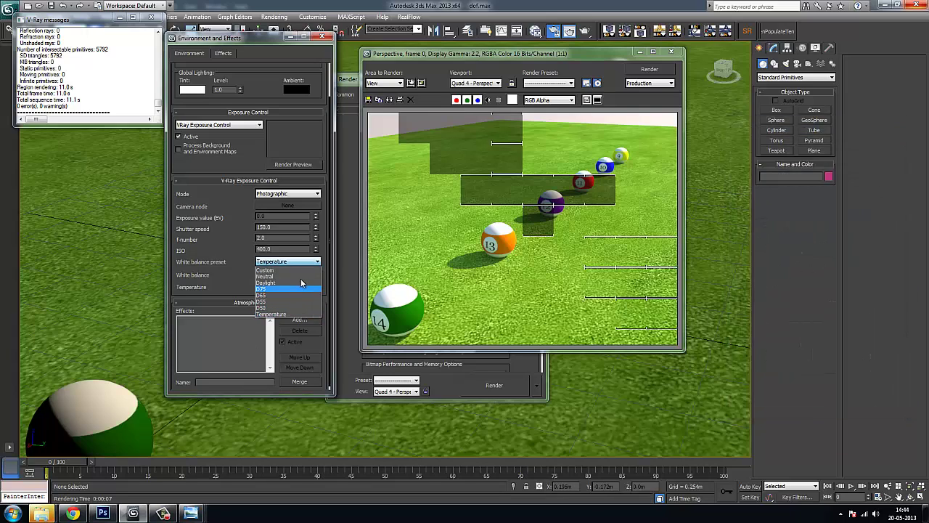
left_click(266, 277)
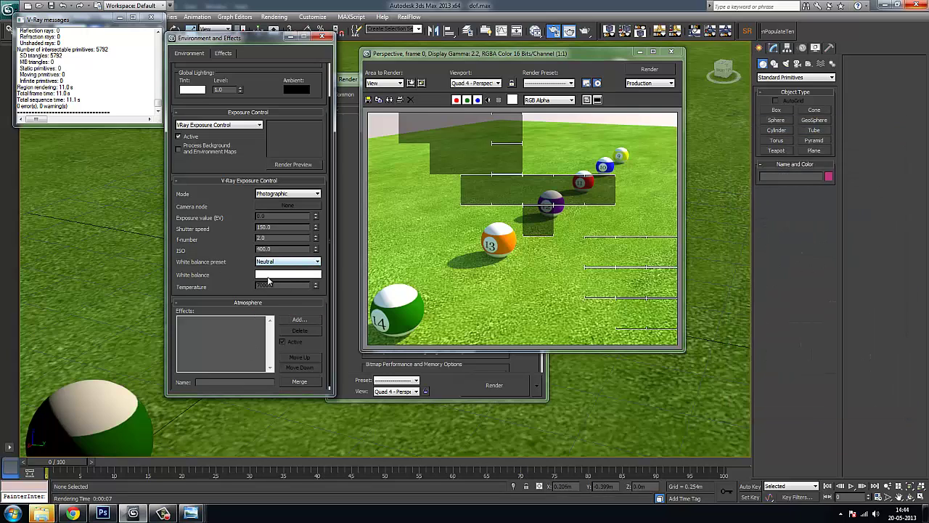
left_click(650, 70)
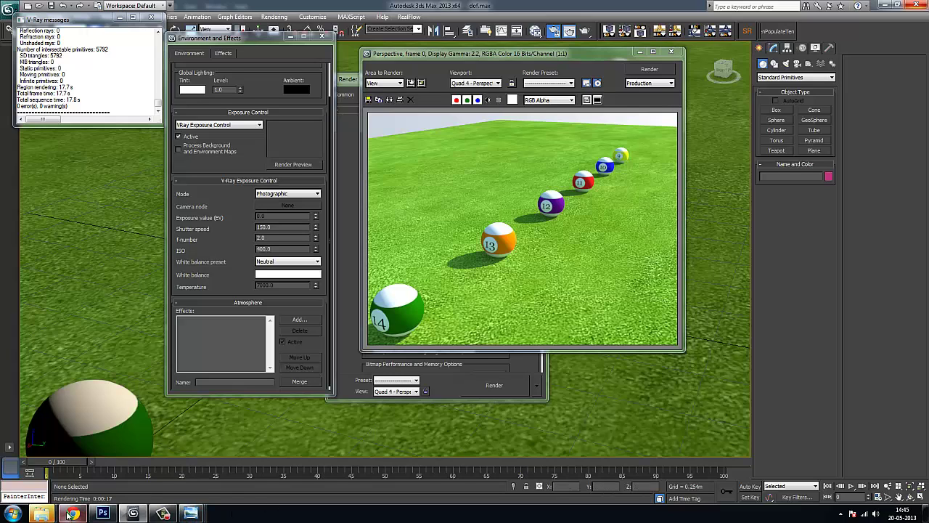
View the Metrostation-Sofia-University white balance collage maximized to compare its four color casts, and close it.
mouse_move(41, 513)
left_click(61, 454)
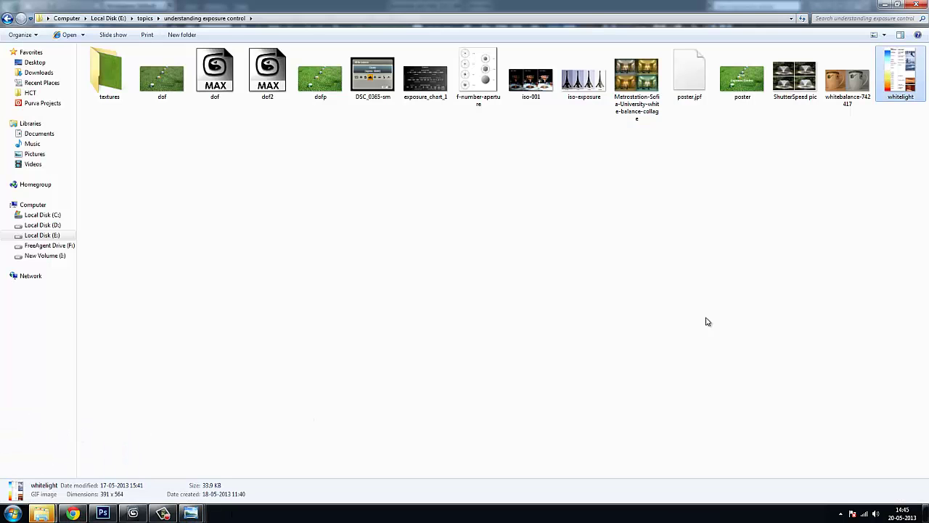
double_click(633, 93)
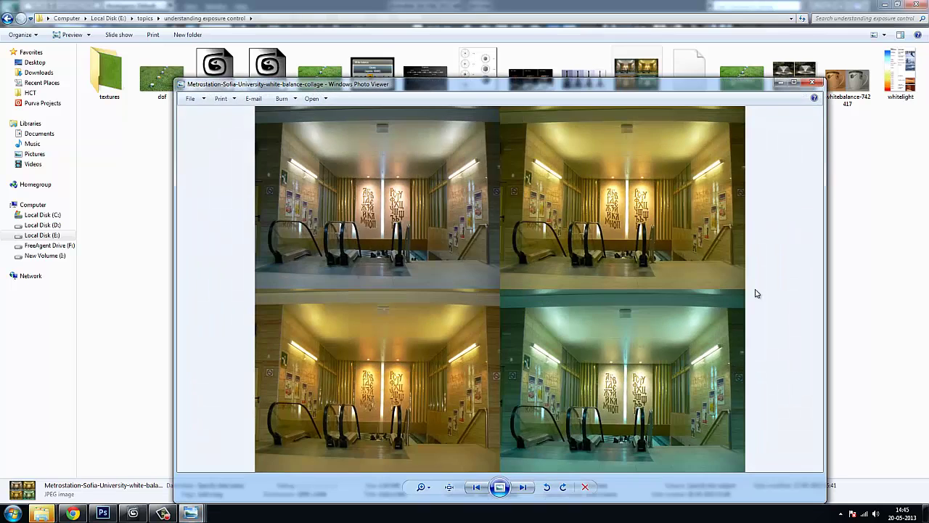
left_click(794, 82)
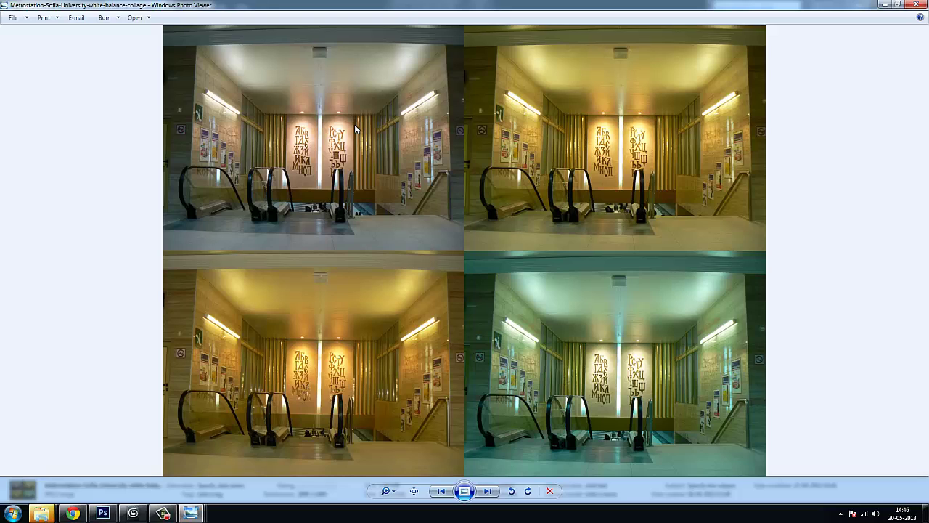
left_click(916, 4)
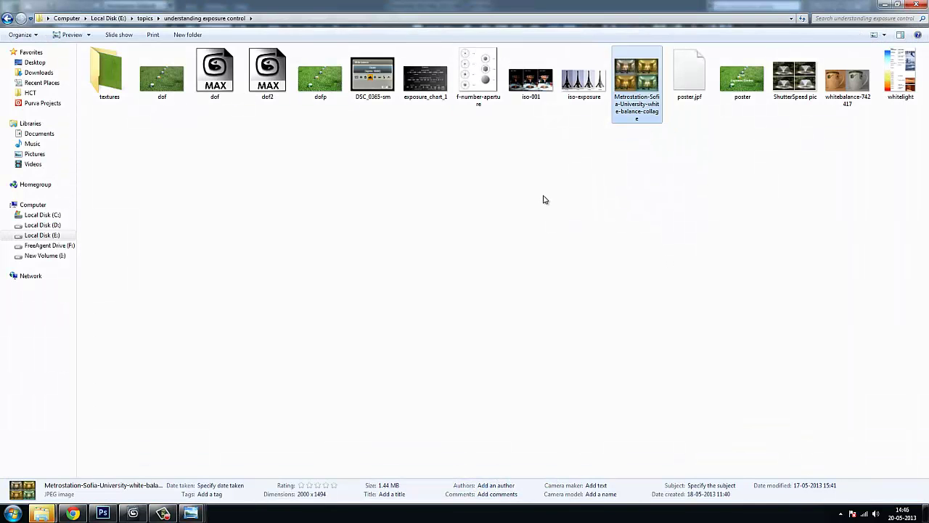
In 3ds Max, place a VRayPhysicalCamera on the grass in the perspective view and check its white balance options, keeping D65.
left_click(133, 513)
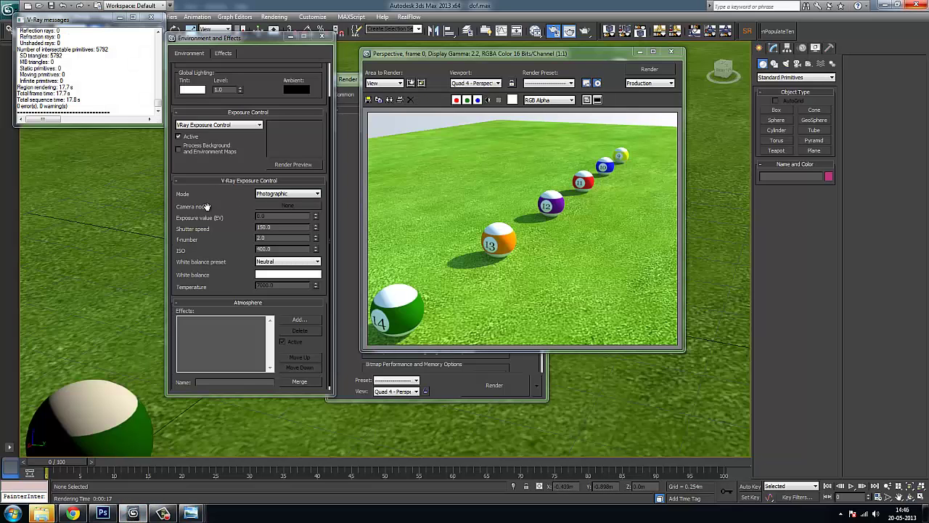
left_click(274, 16)
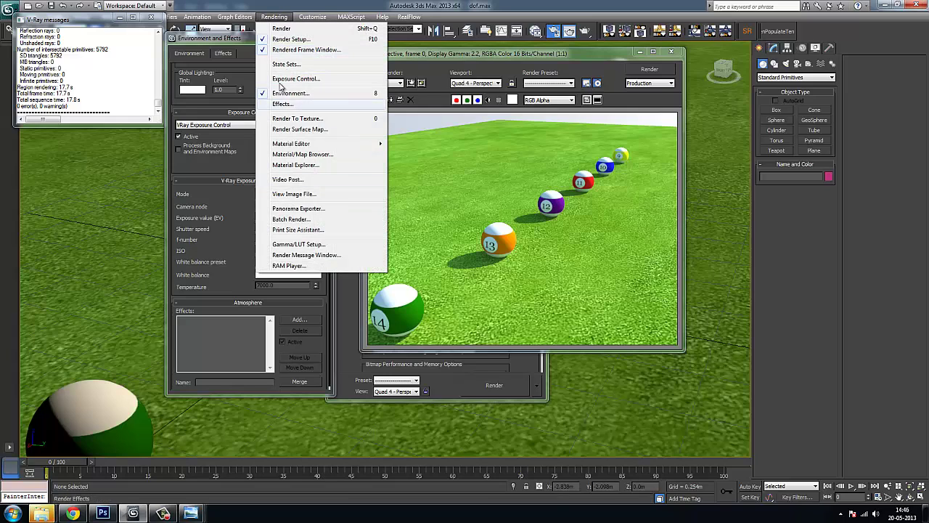
left_click(786, 63)
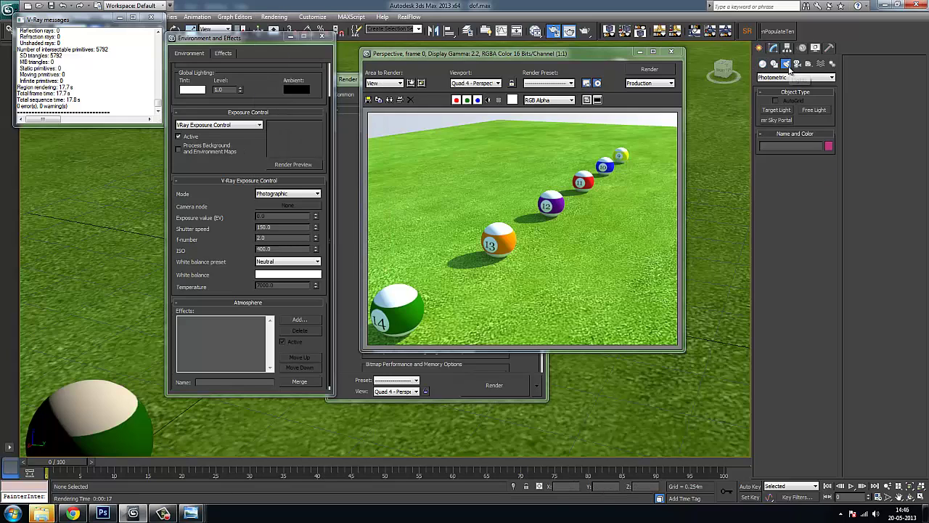
left_click(796, 77)
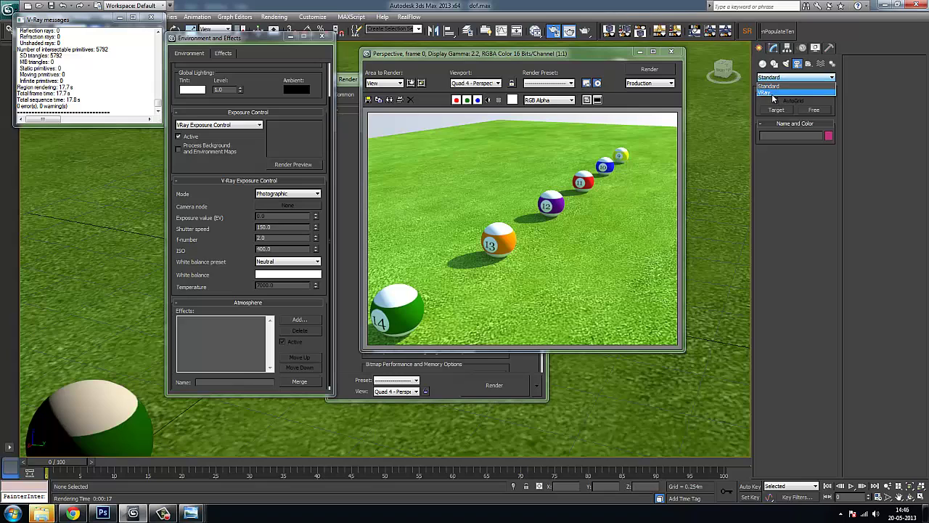
left_click(792, 95)
left_click(802, 110)
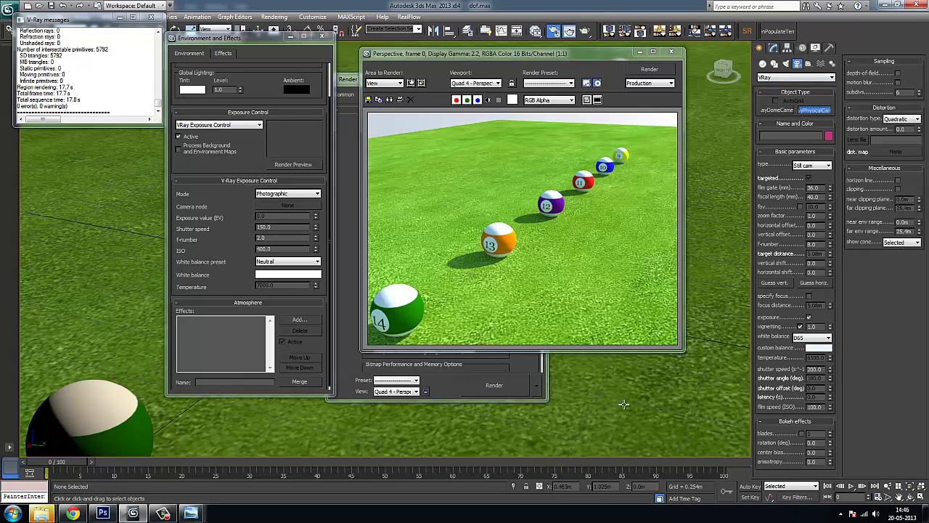
left_click_drag(606, 382, 686, 282)
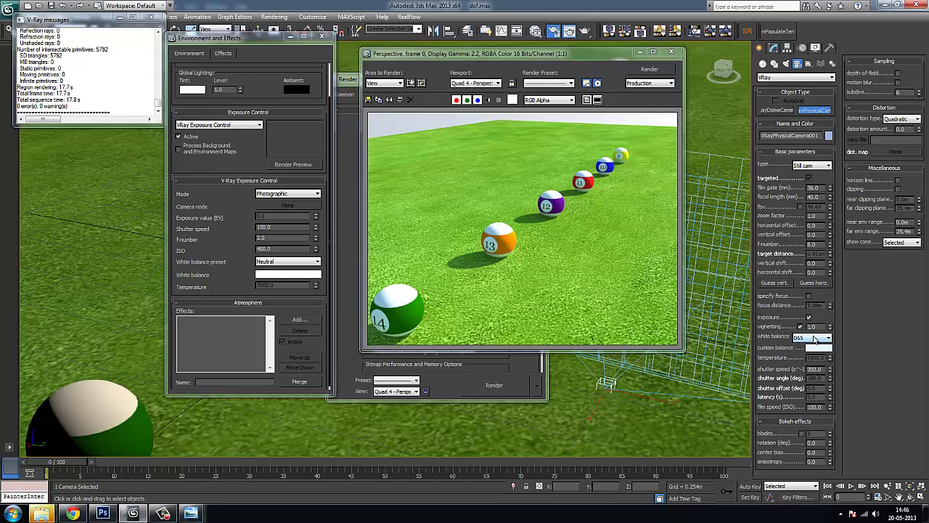
left_click(813, 340)
left_click(815, 347)
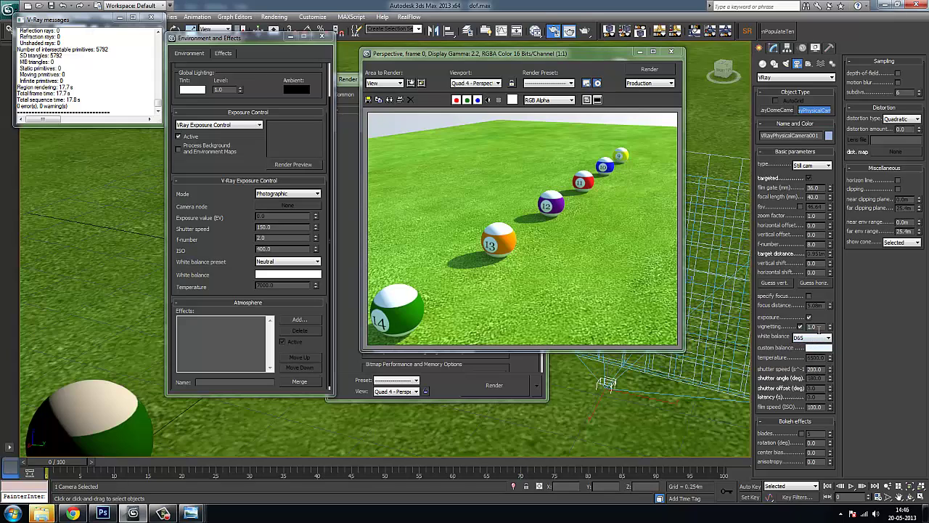